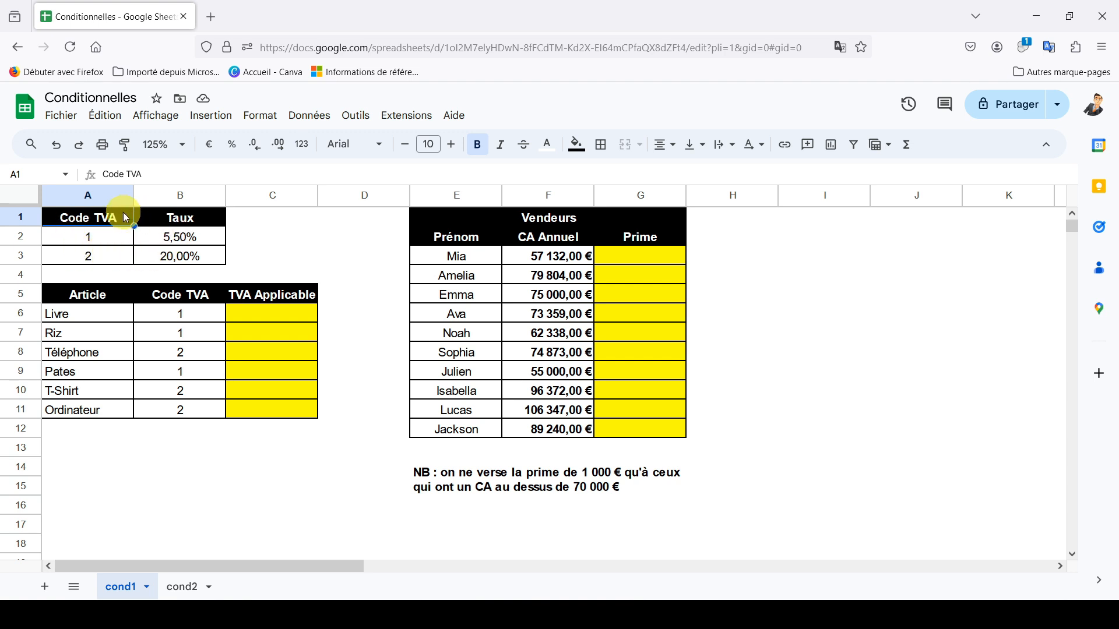
Examine how the VAT codes of the Livre and Téléphone articles correspond to the rates in the Code TVA table.
click(90, 316)
click(276, 314)
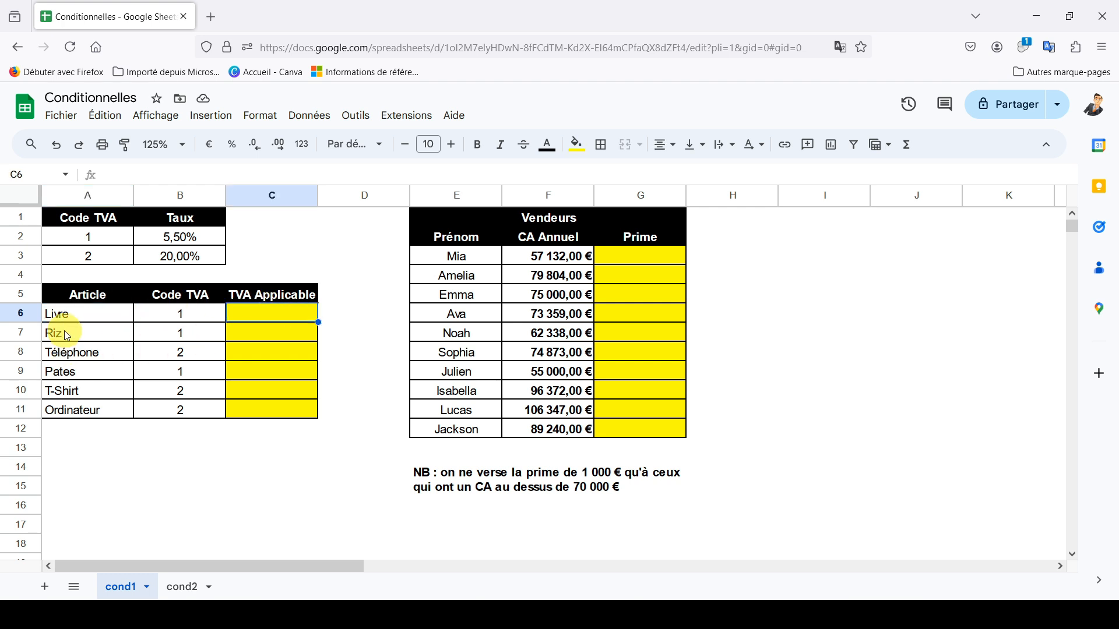
click(82, 317)
click(186, 315)
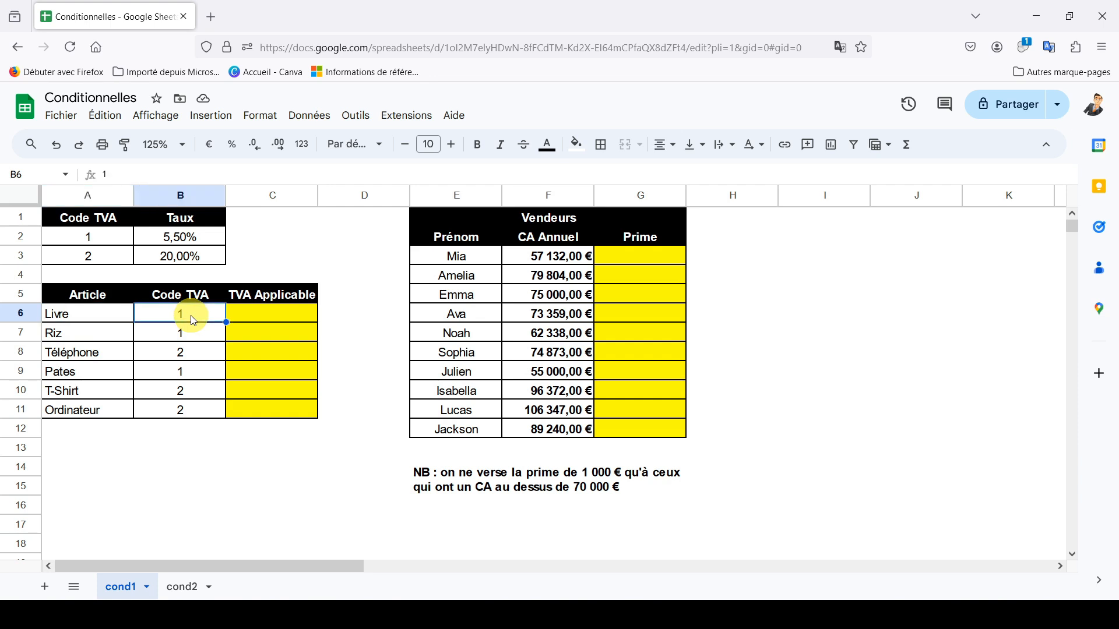
click(275, 314)
click(157, 236)
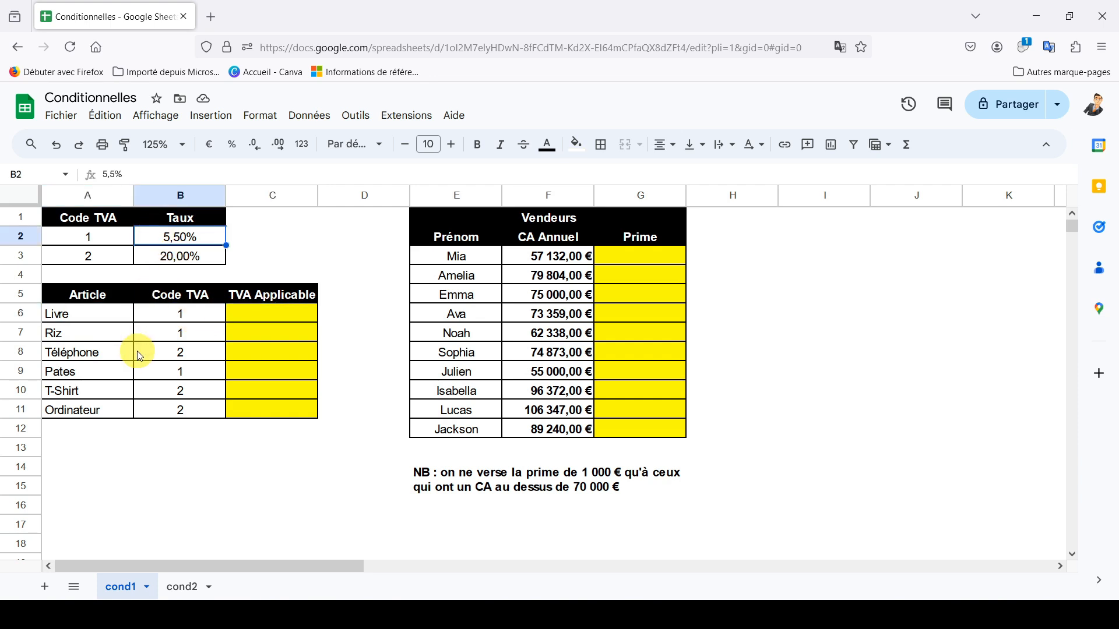
click(79, 349)
click(202, 358)
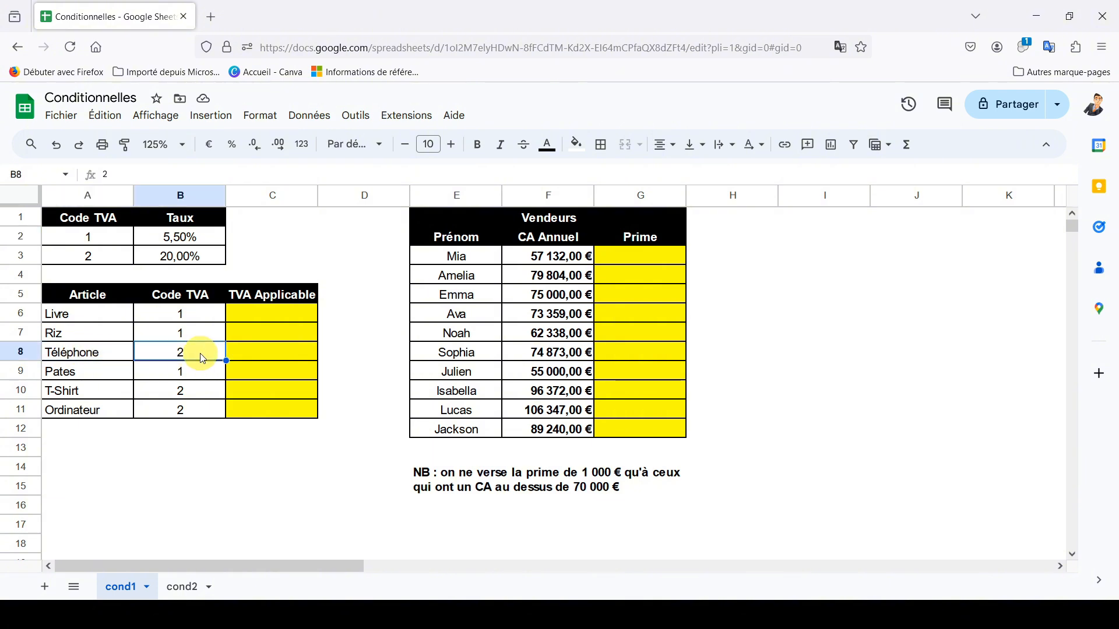
click(150, 263)
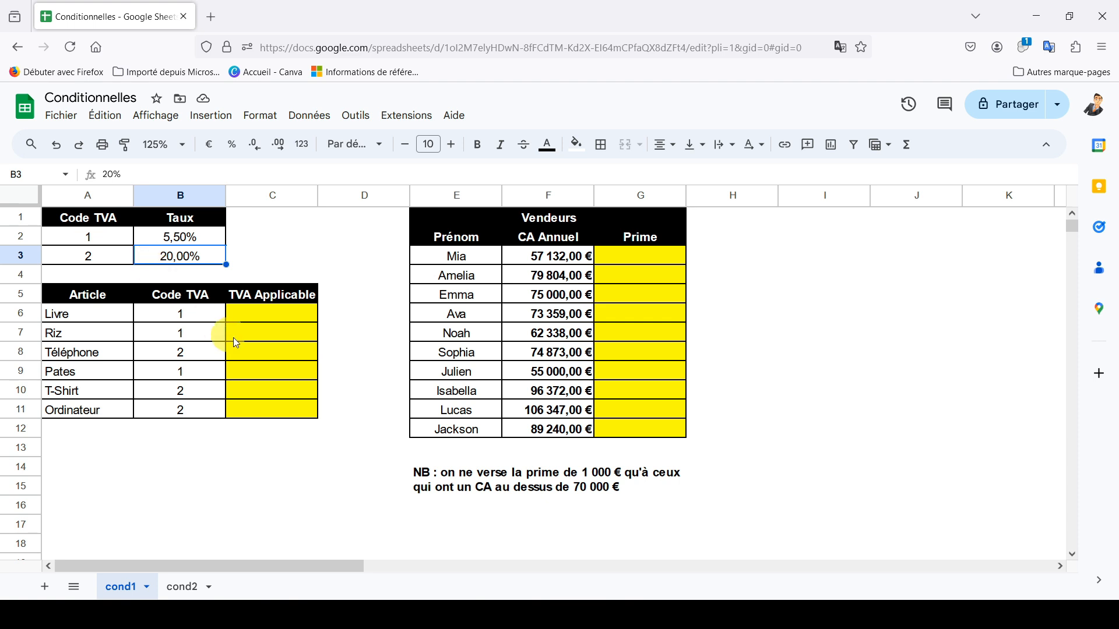
click(260, 357)
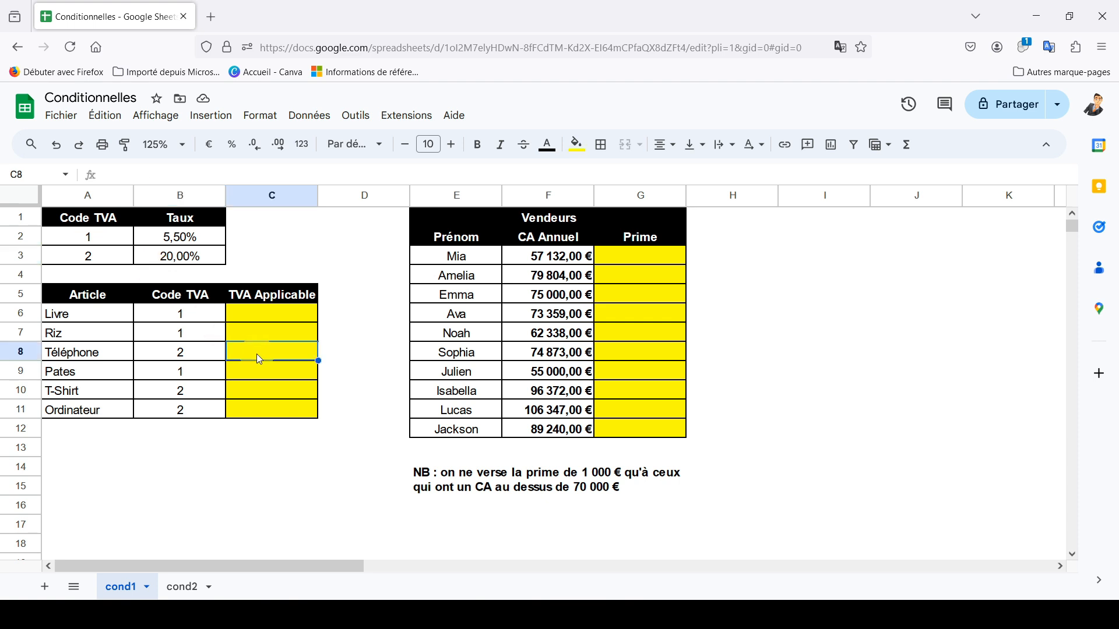
Try entering 5,5% directly as the TVA Applicable for Livre in C6, and clear the cell.
click(259, 317)
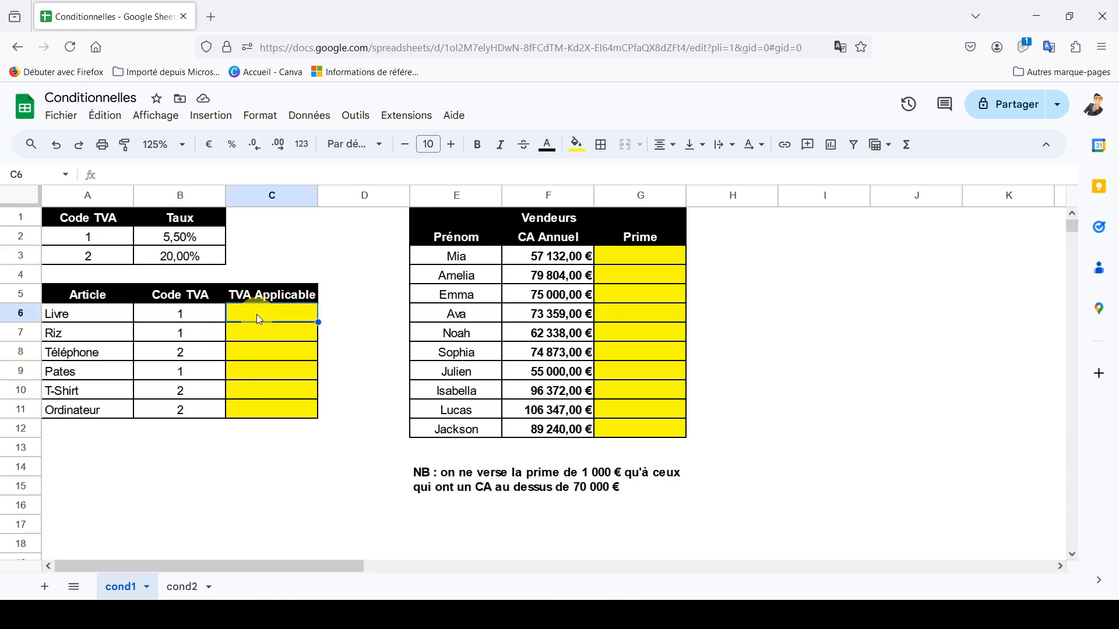
text(5,5%)
key(Return)
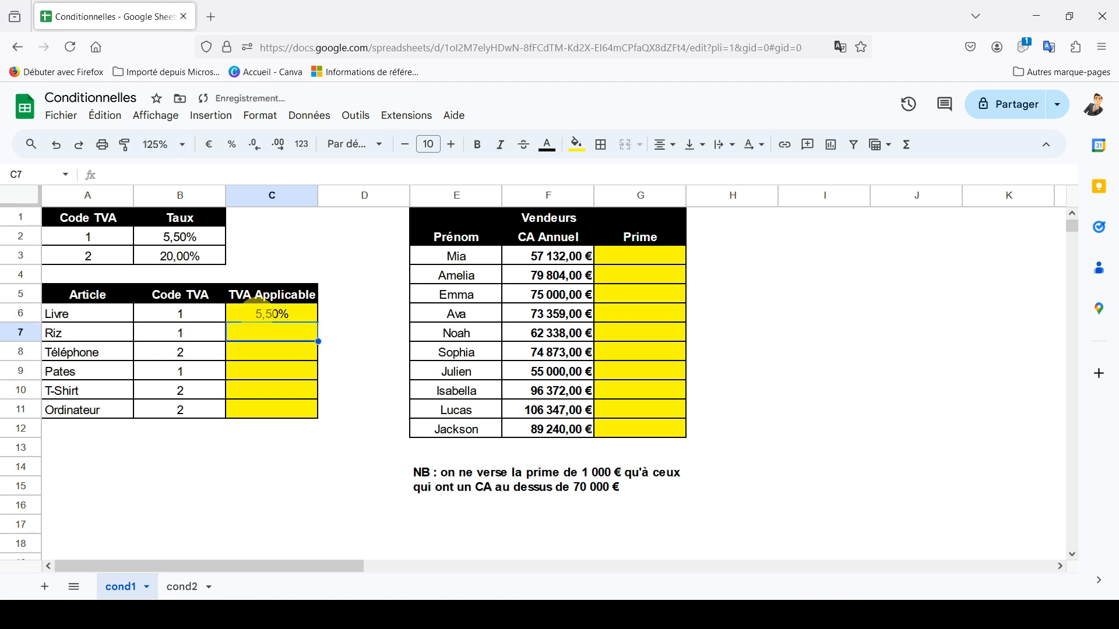
click(280, 313)
key(Delete)
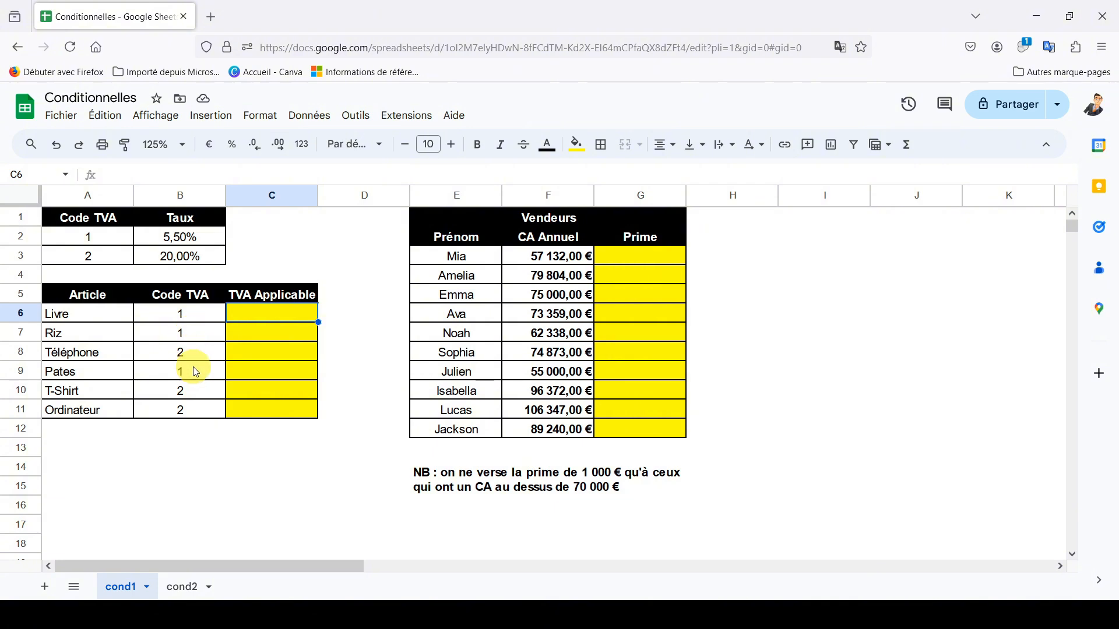
Start an SI formula in C6 that tests whether Livre's VAT code matches code 1, using the condition B6=A2.
text(=)
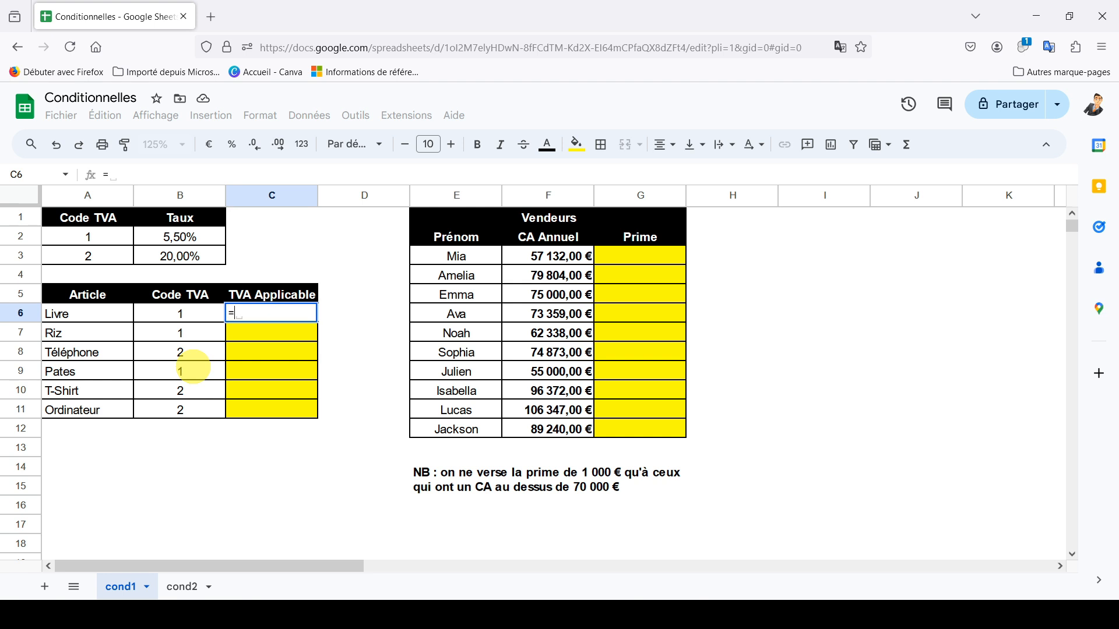
text(si)
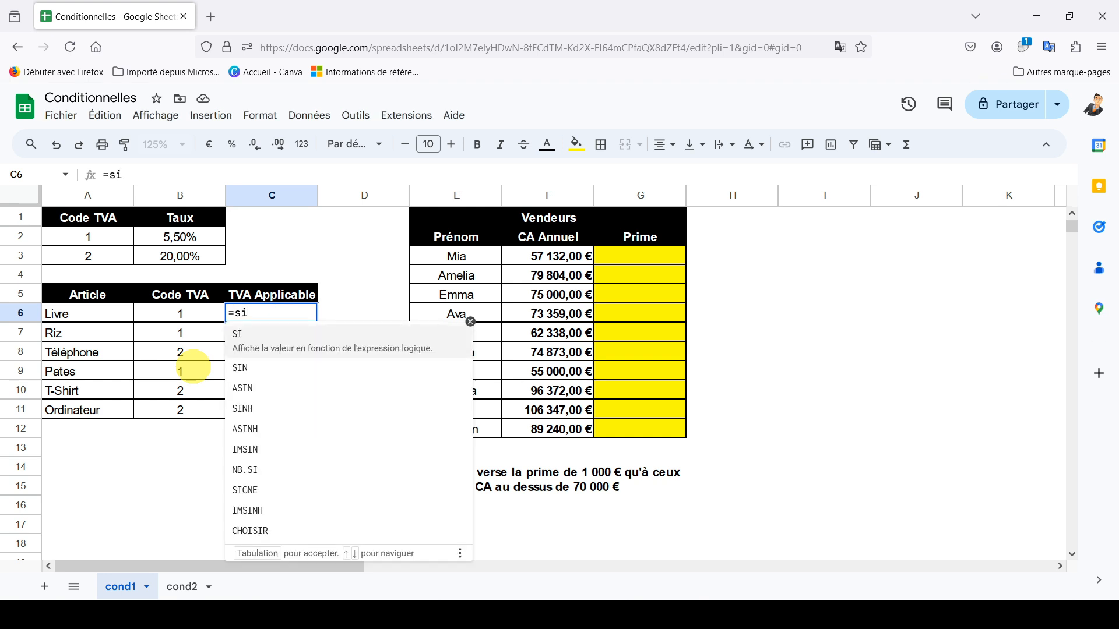
text(()
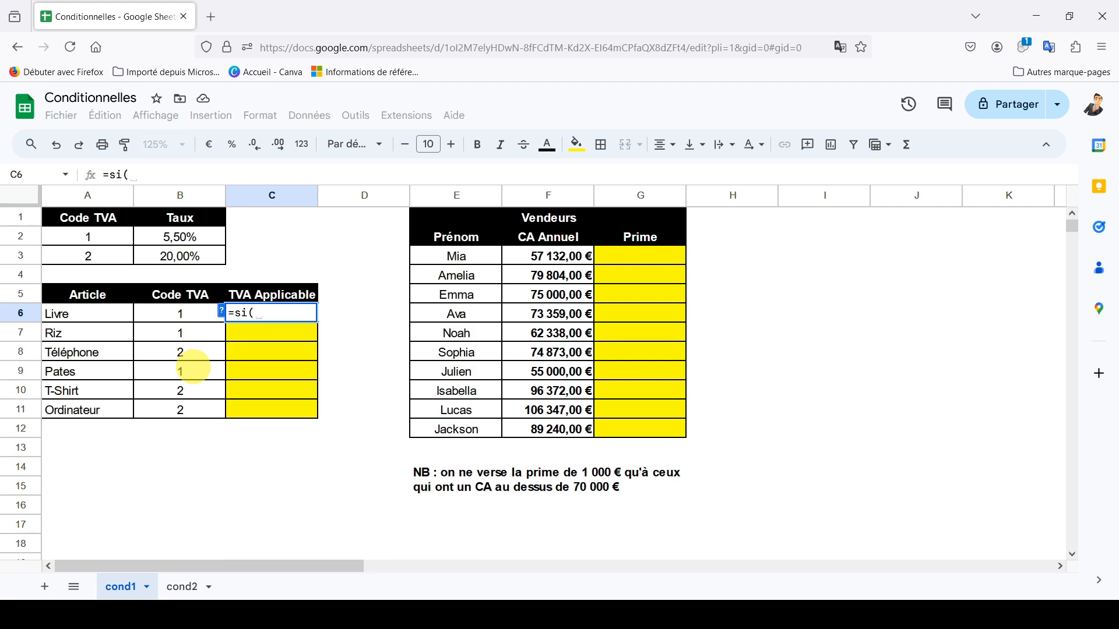
key(BackSpace)
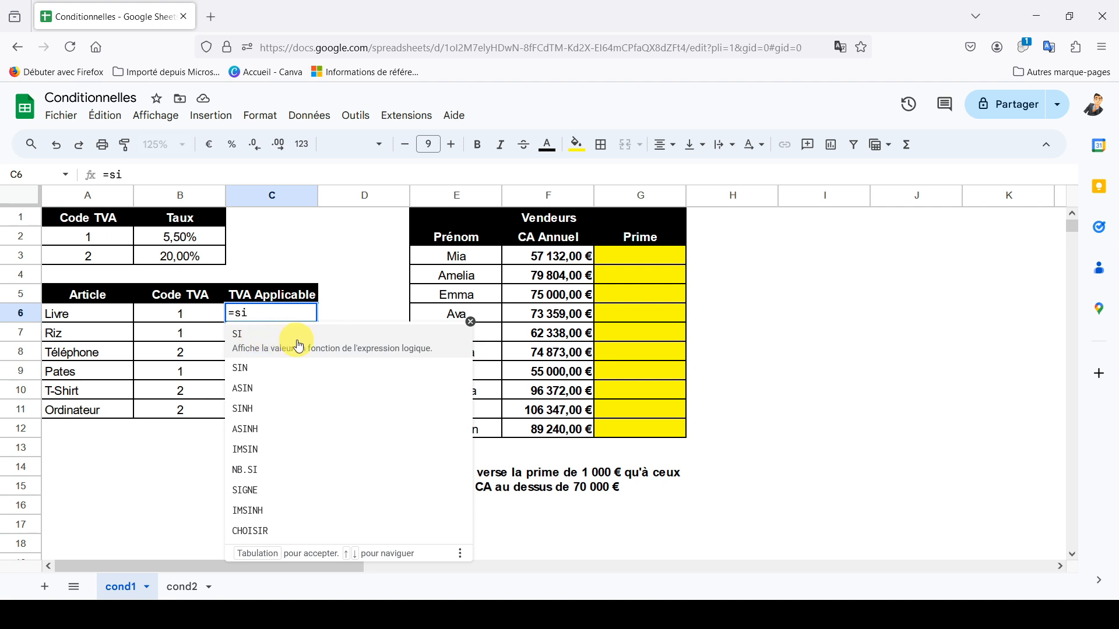
click(401, 341)
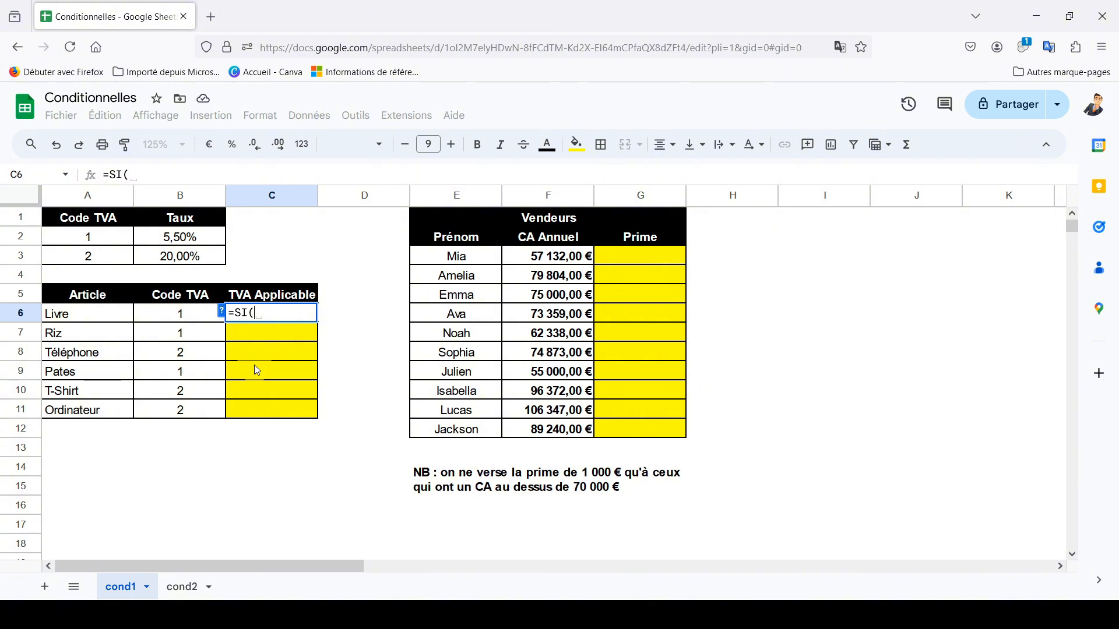
click(153, 321)
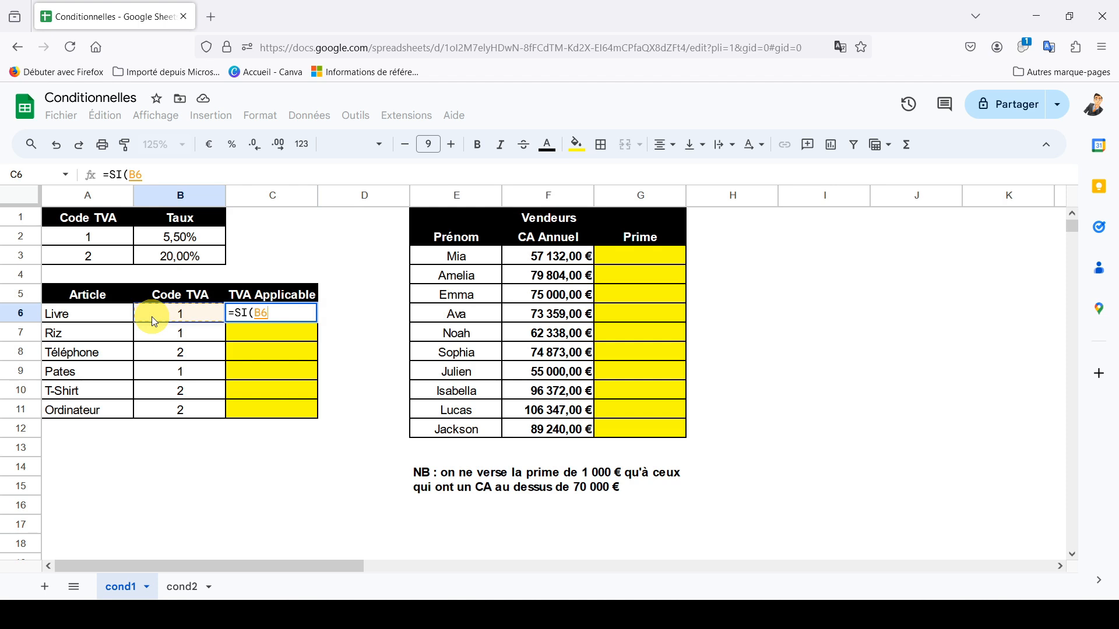
text(=)
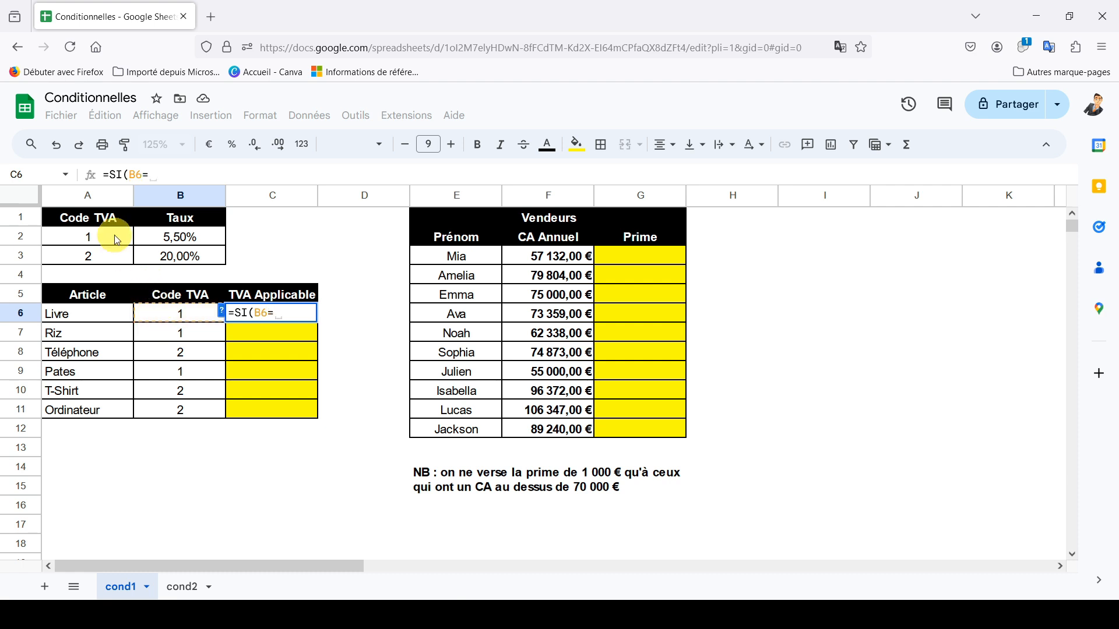
click(103, 236)
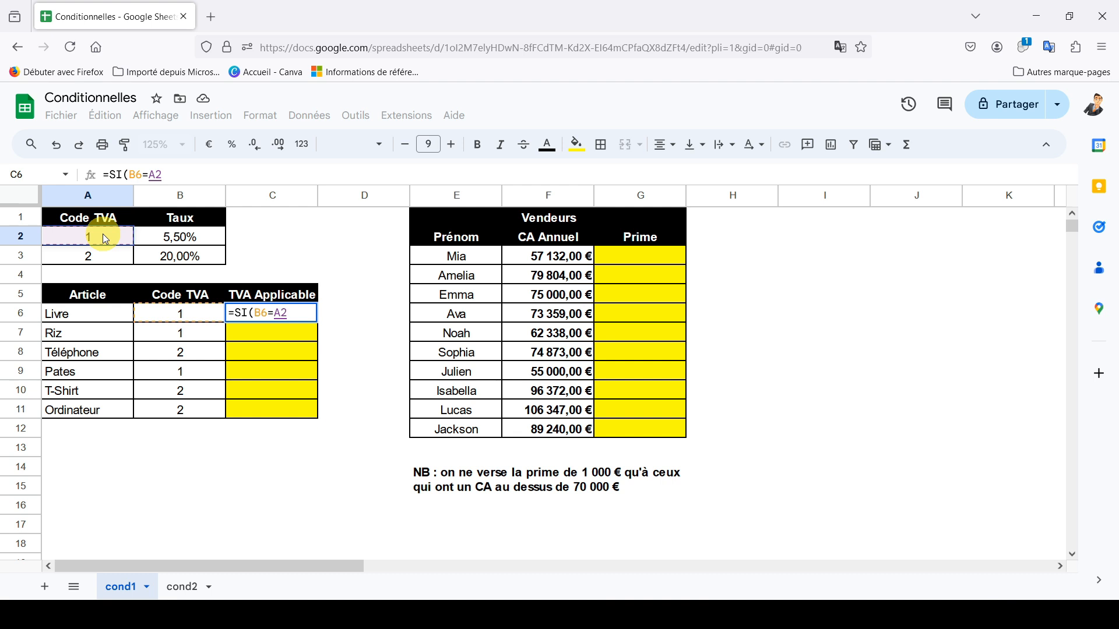
text(;)
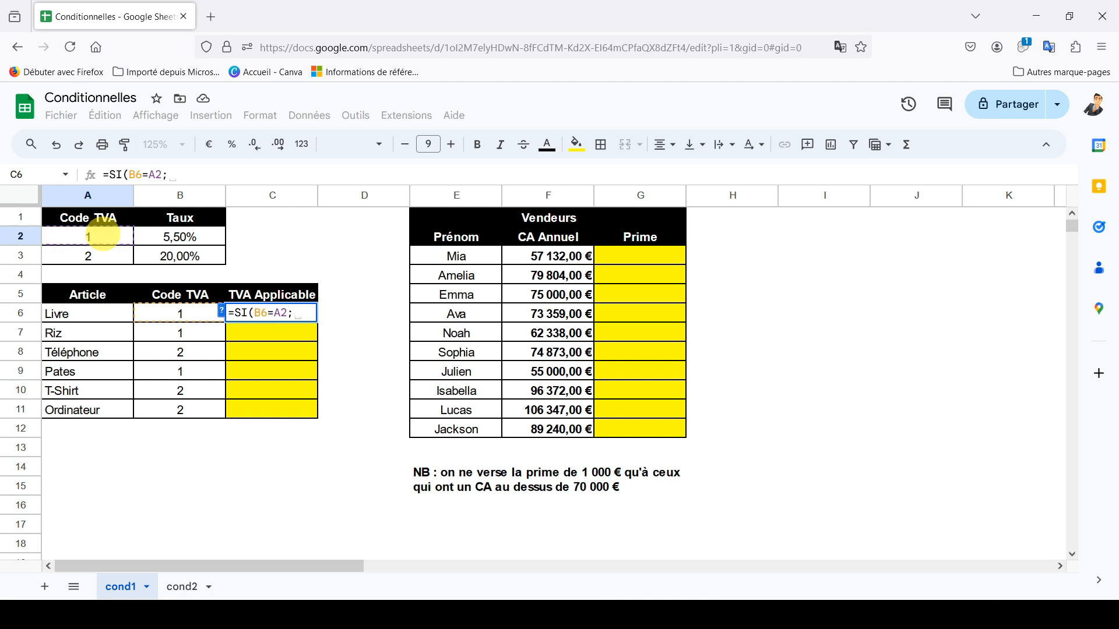
Complete the C6 formula with B2 if true and B3 if false, and decline the autofill suggestion.
click(161, 236)
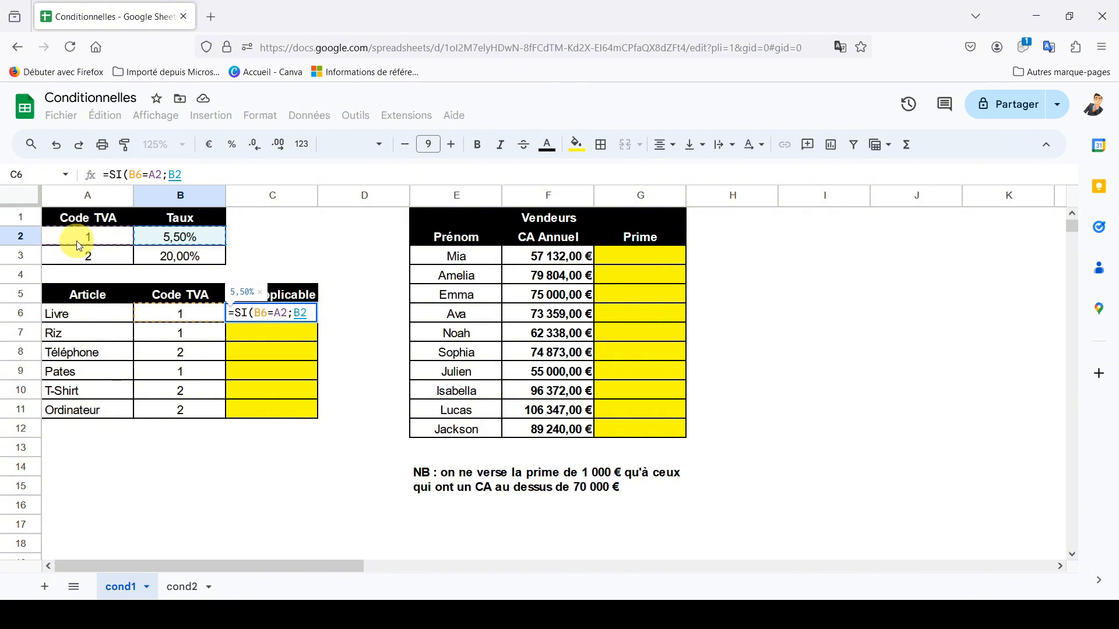
text(;)
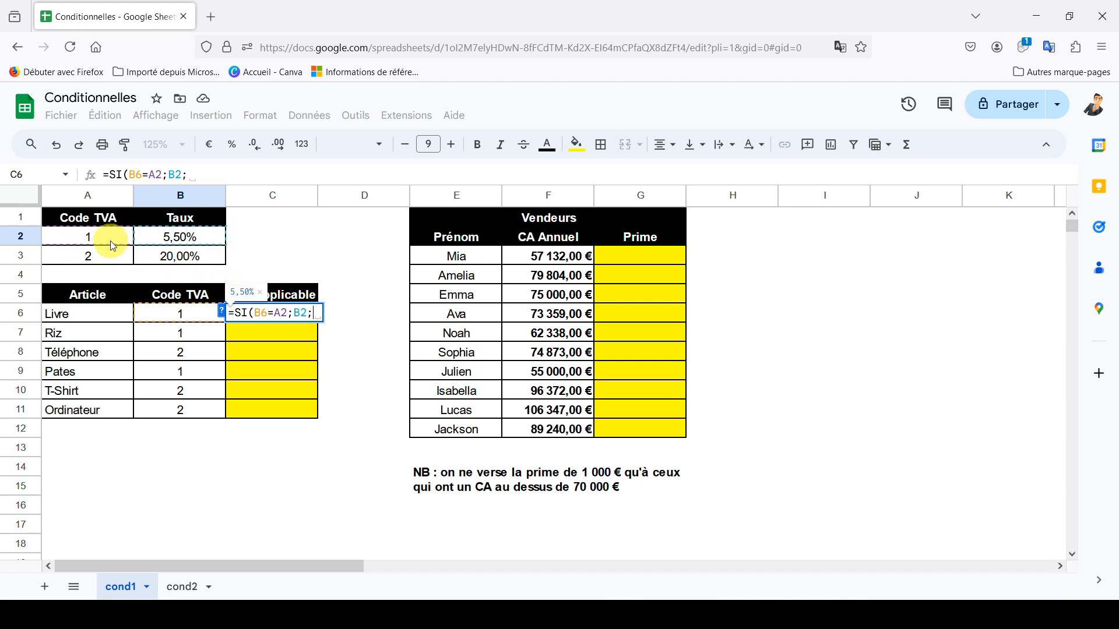
click(151, 260)
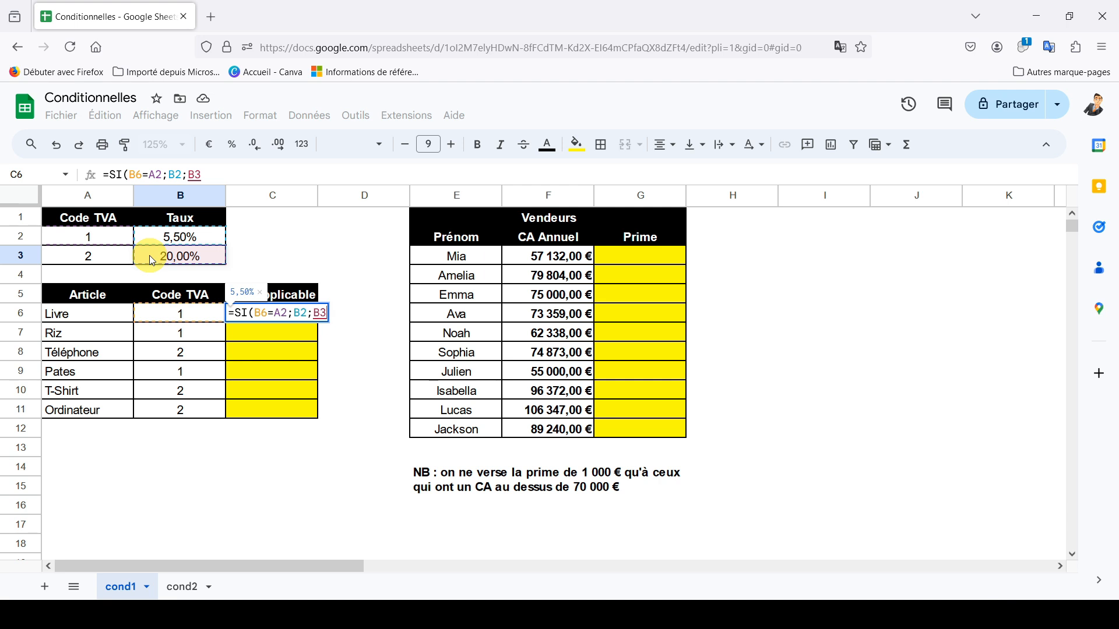
text())
key(Return)
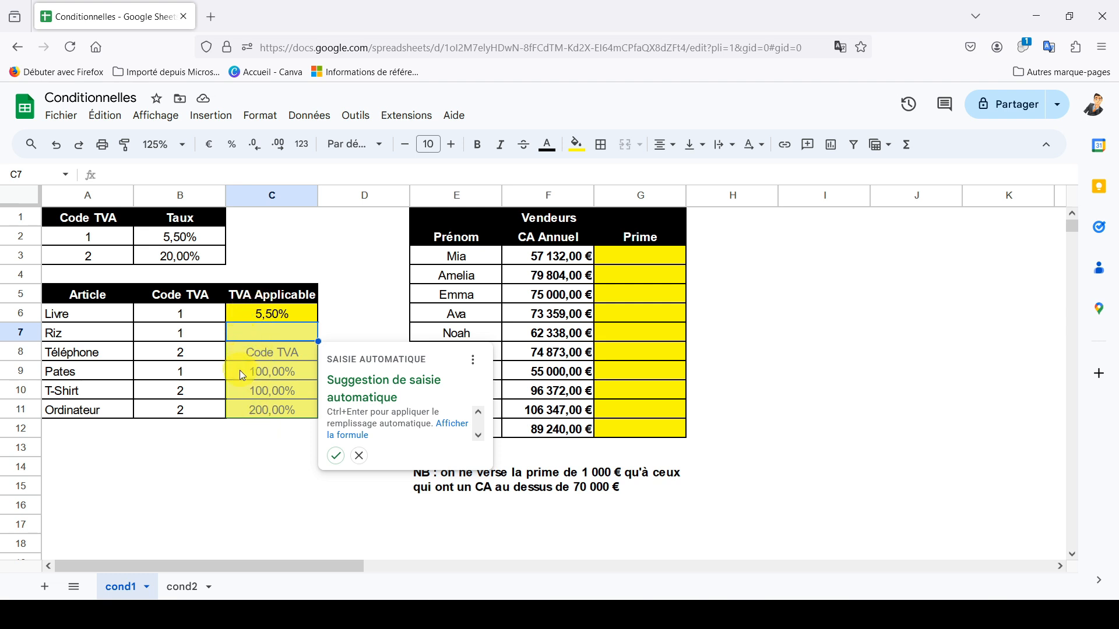
click(360, 457)
Try copying the relative-reference formula from C6 down to C11, and inspect the copied formula in C8.
click(289, 317)
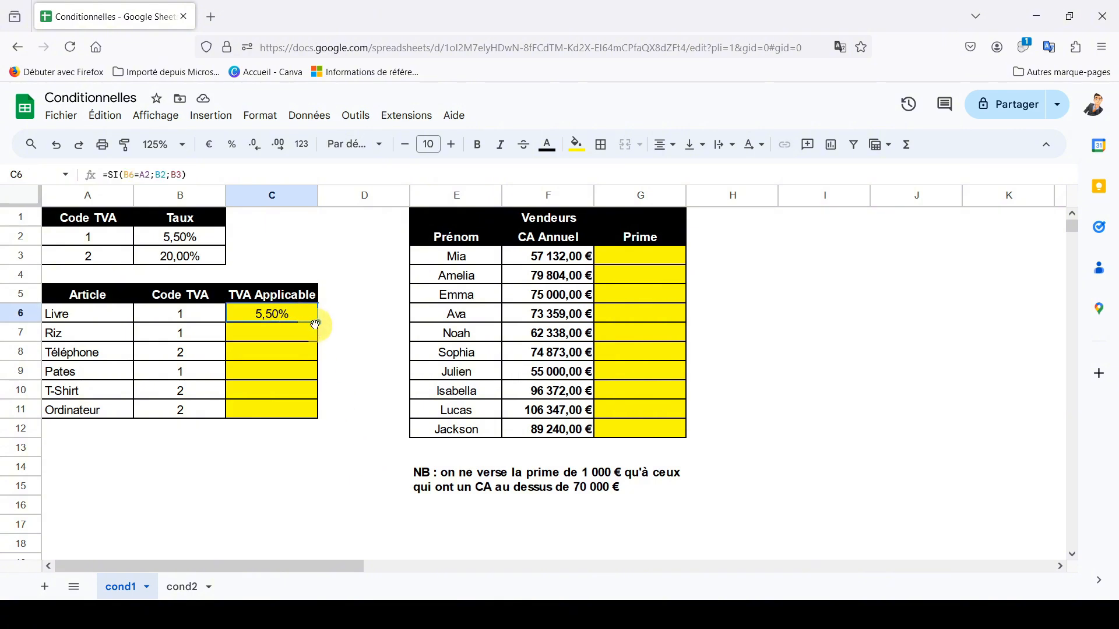
drag(317, 323, 306, 411)
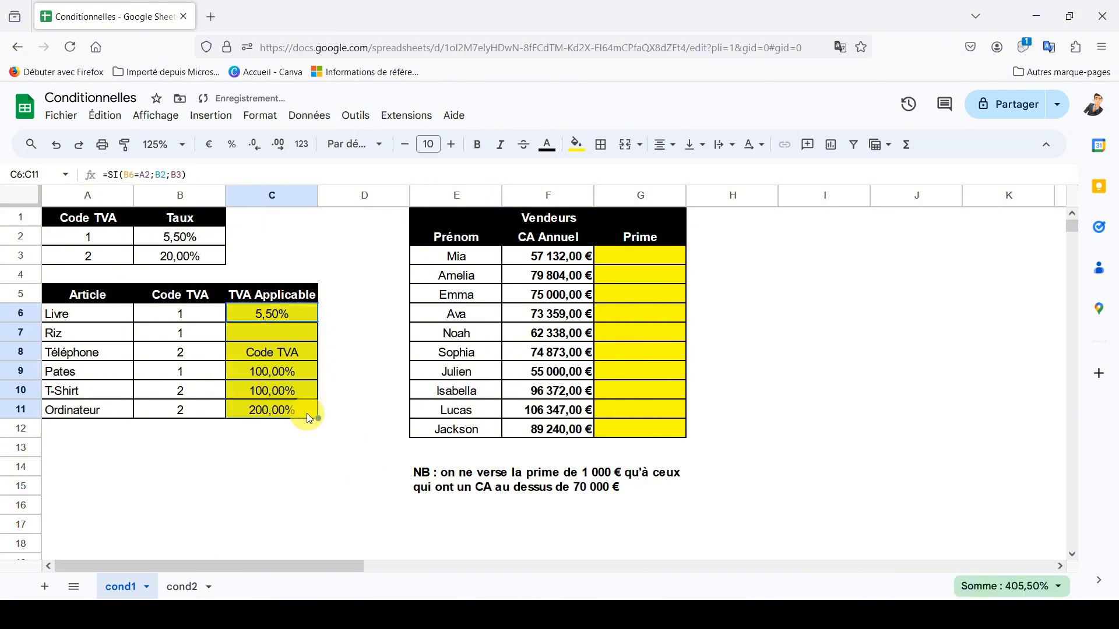
click(264, 356)
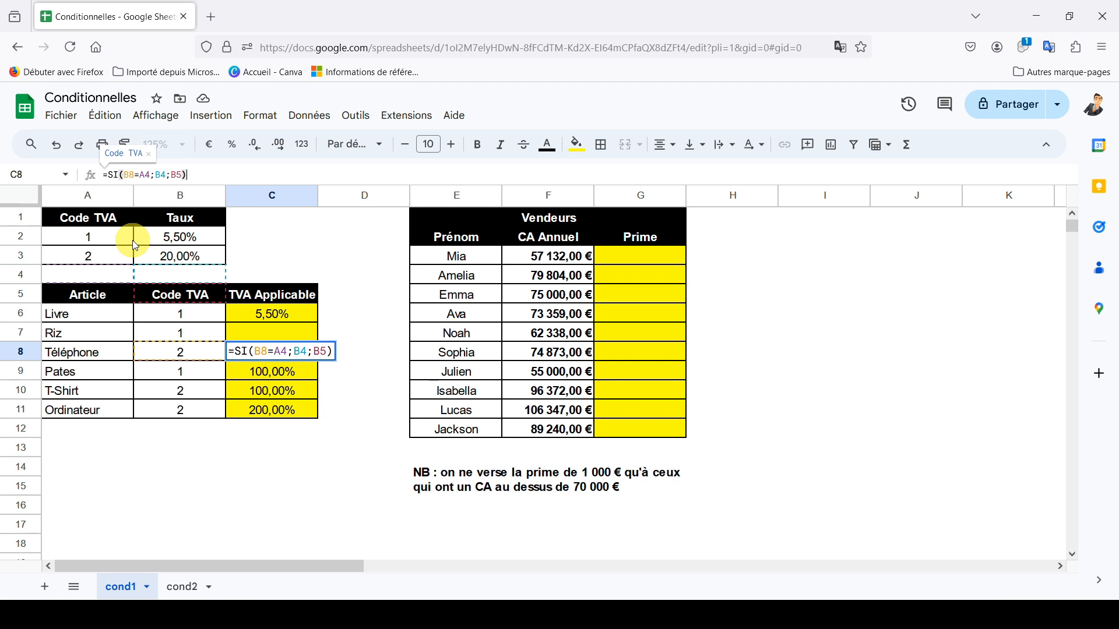
key(Return)
Make the A2, B2 and B3 references absolute in the C6 formula, giving =SI(B6=$A$2;$B$2;$B$3).
click(281, 316)
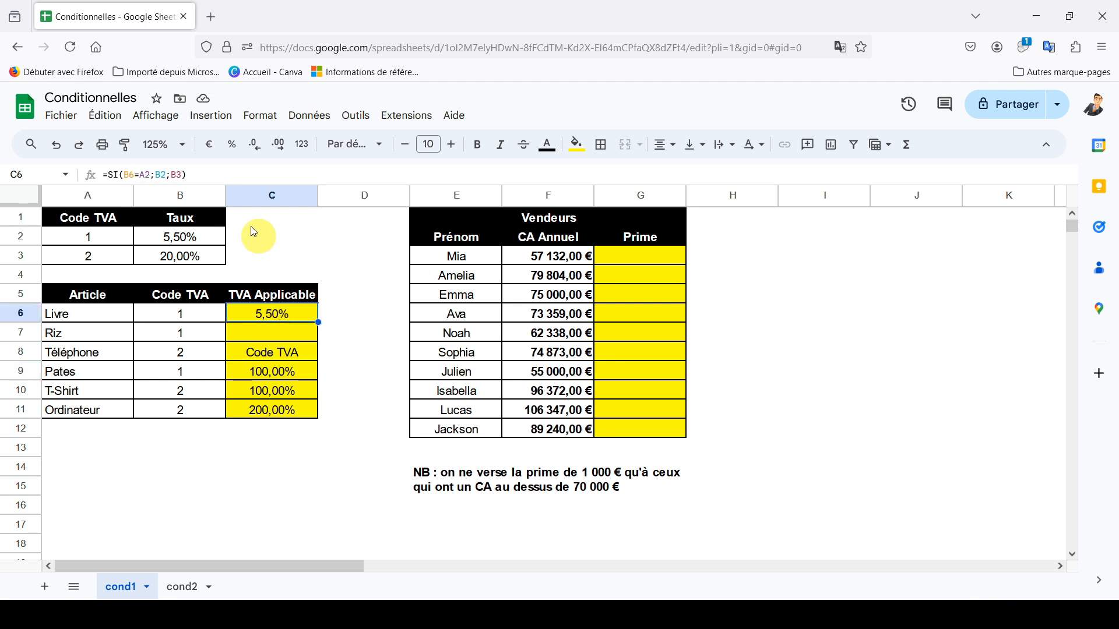
click(225, 173)
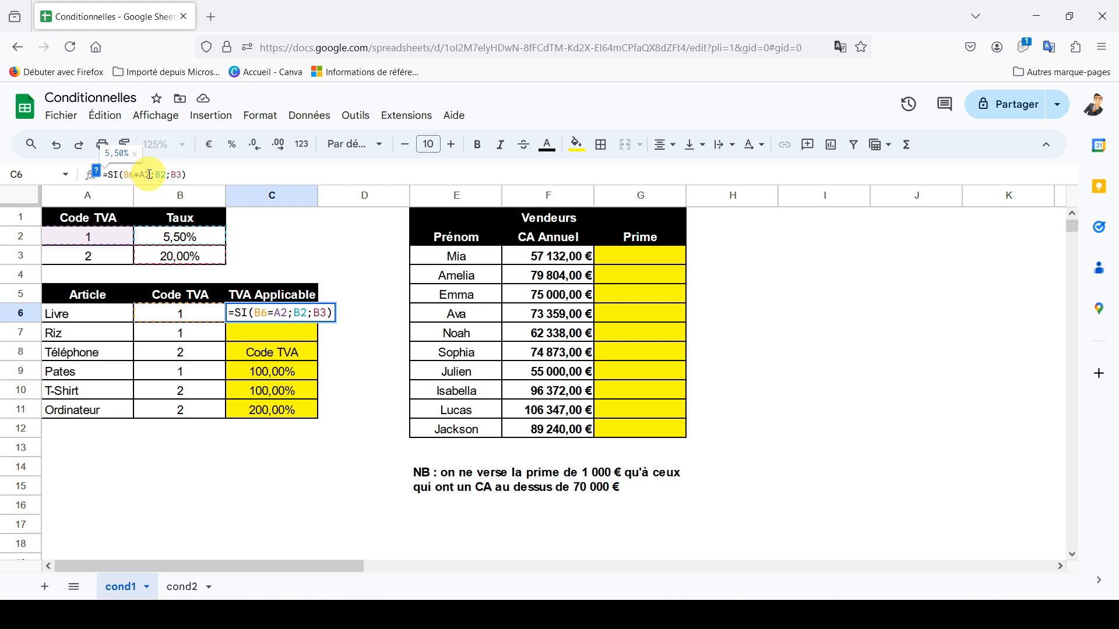
key(F4)
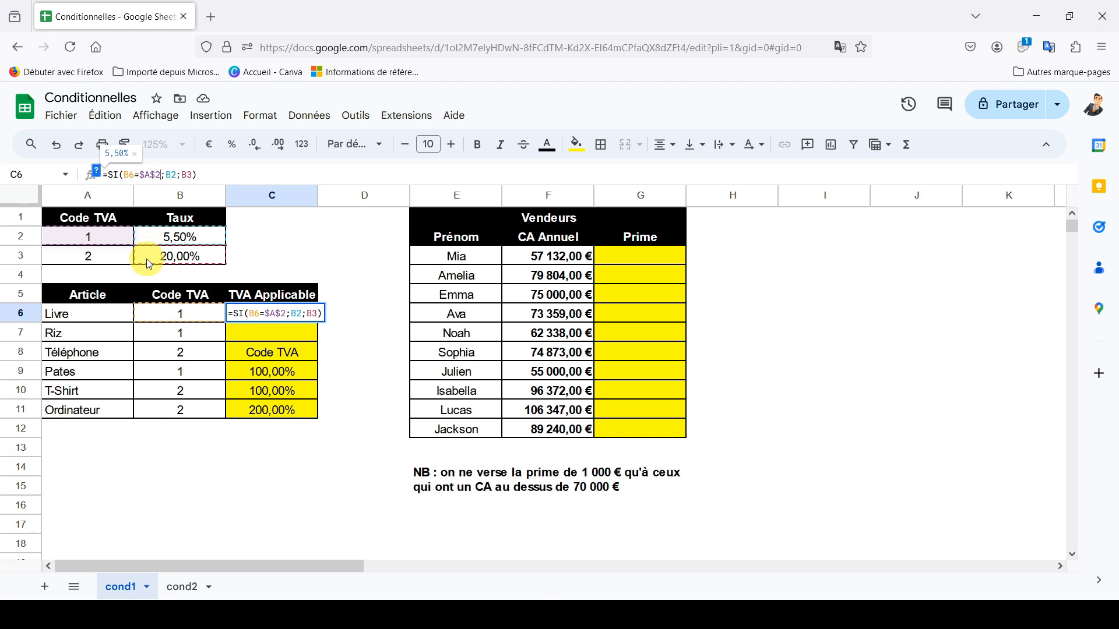
click(170, 175)
key(F4)
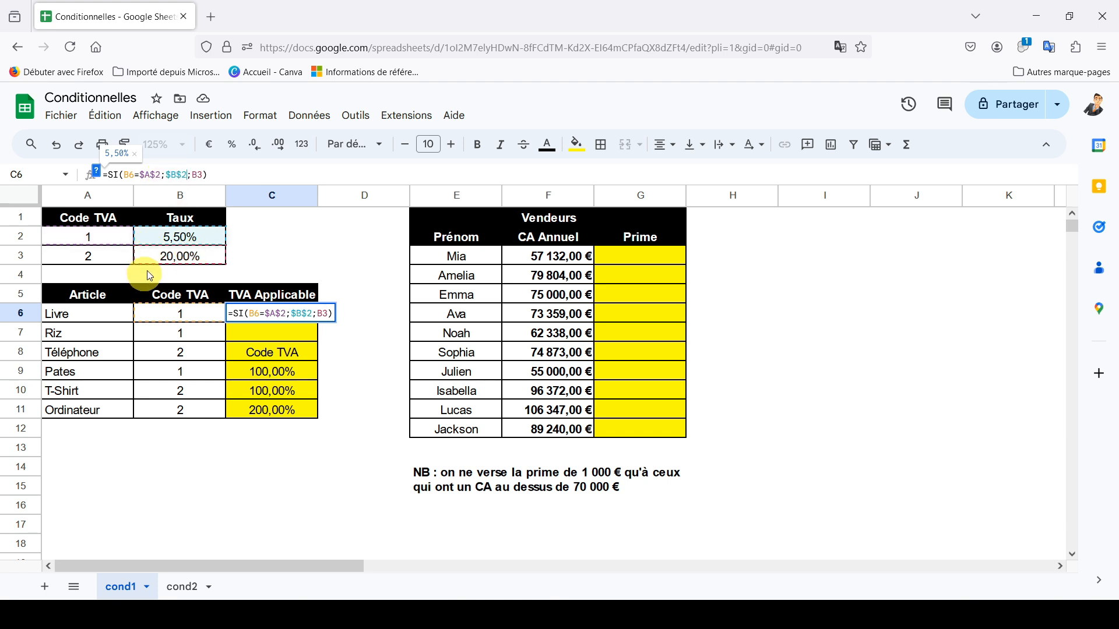
click(201, 174)
key(F4)
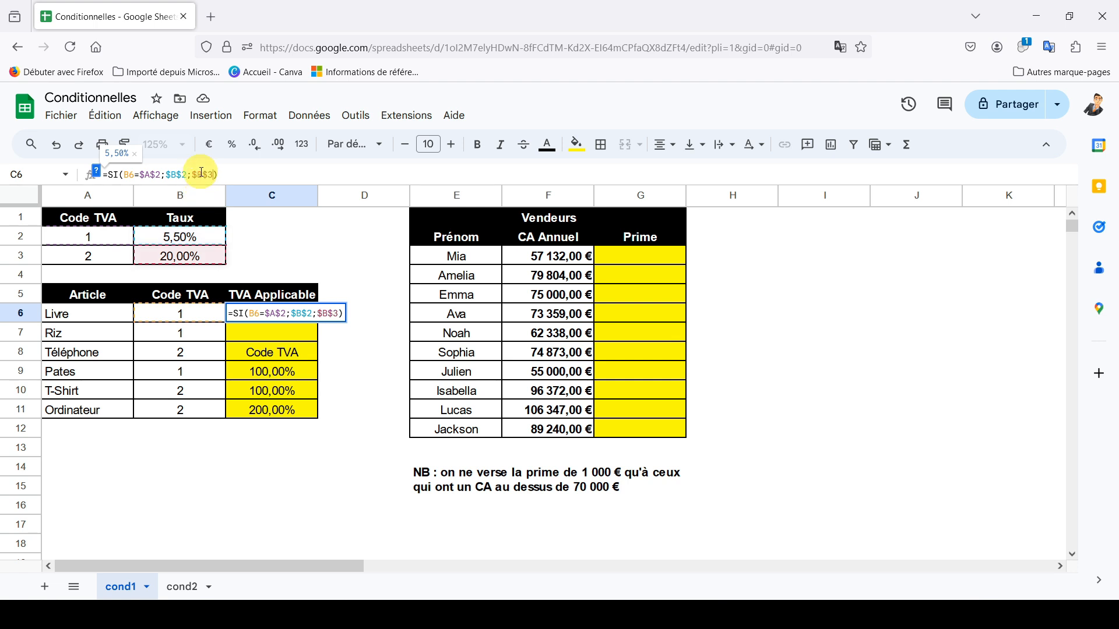
key(Return)
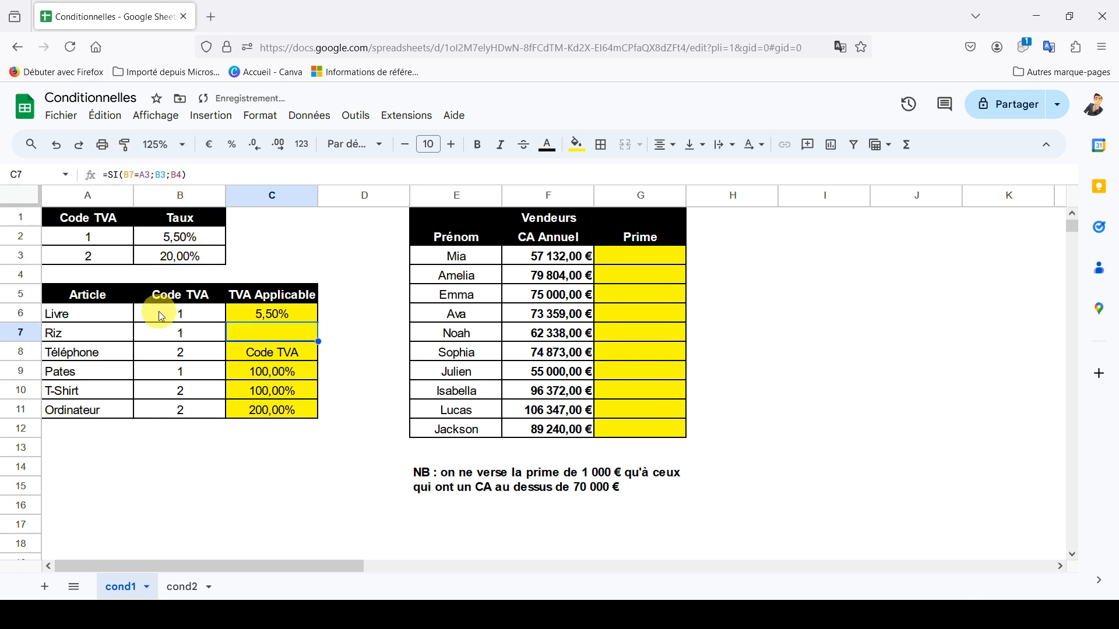
Fill the C6 formula down through C11 for all articles and check the copy in C7.
click(288, 313)
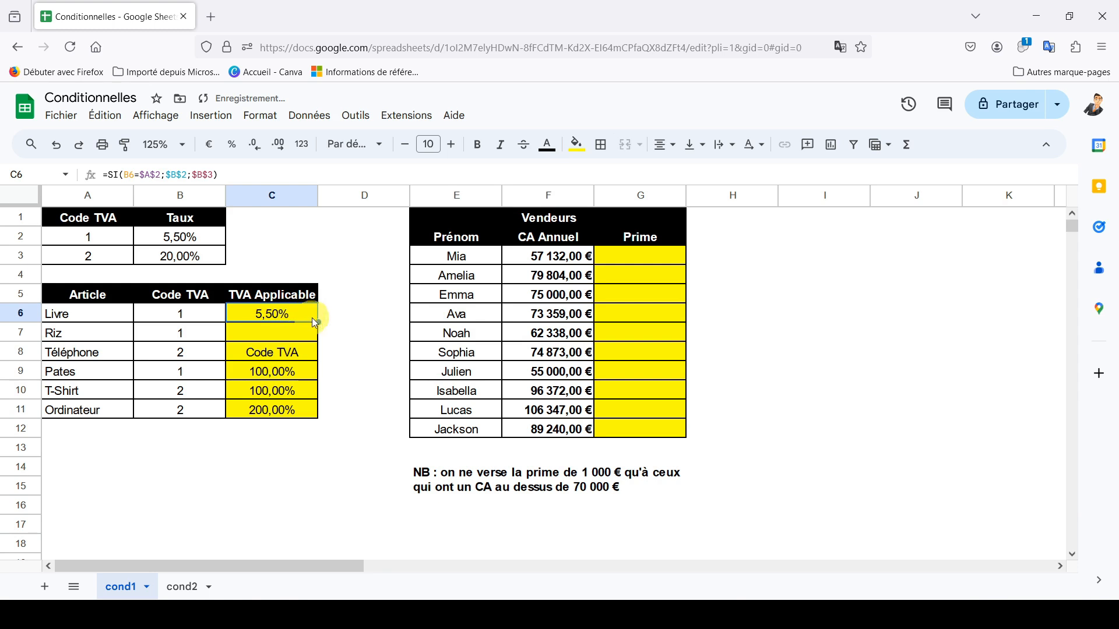
drag(318, 322, 291, 419)
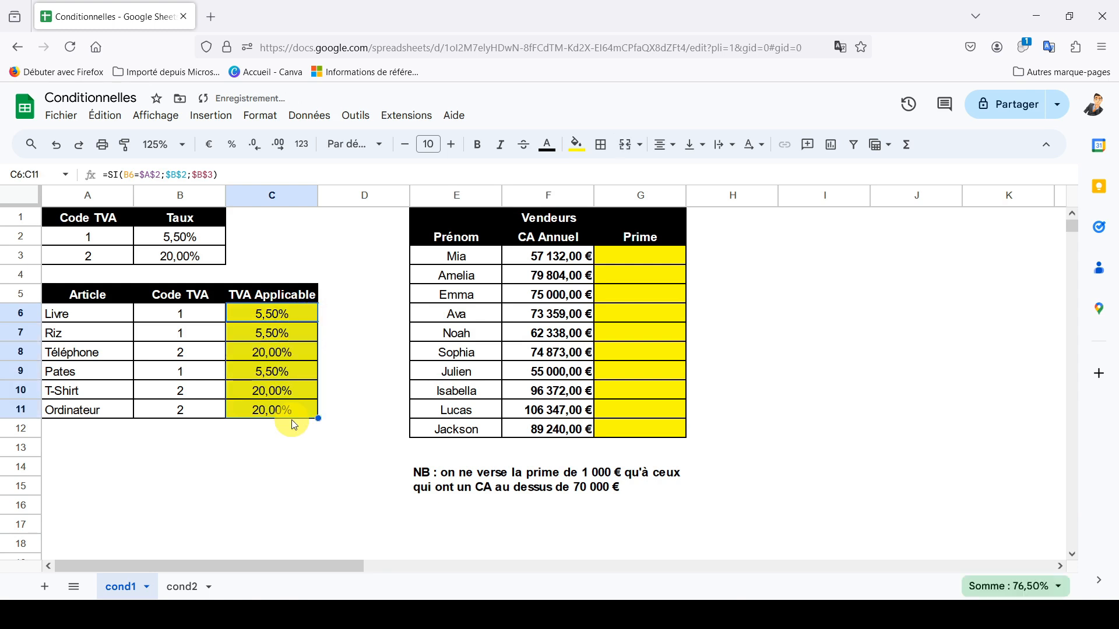
click(243, 332)
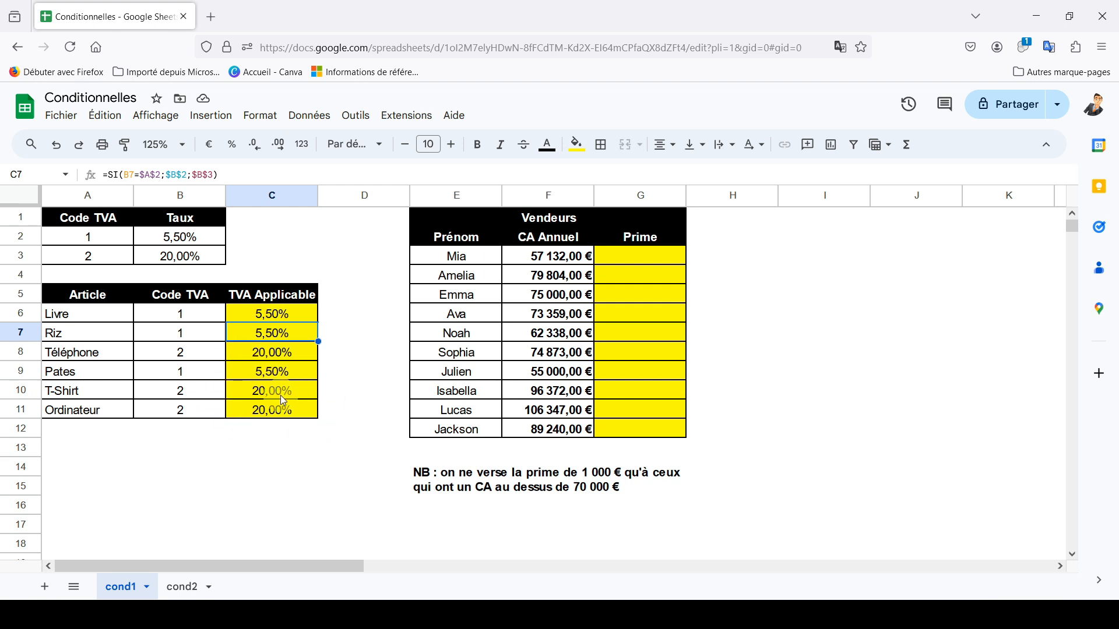
Check the bonus rule in the note below the sellers table and start an SI formula in G3 with the condition F3>70000.
click(625, 256)
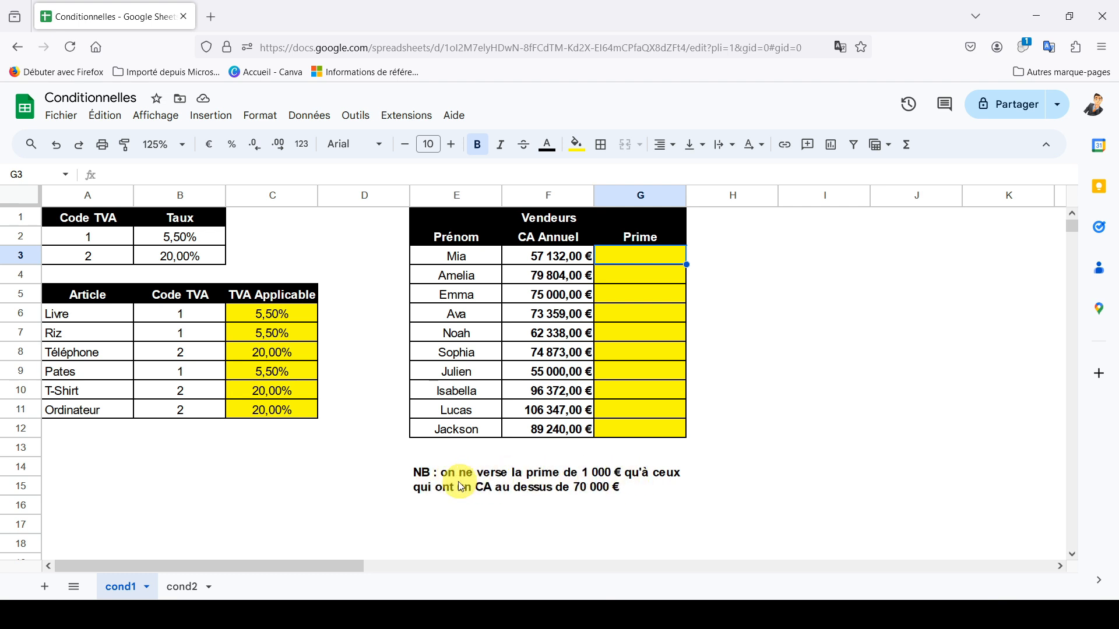
click(502, 489)
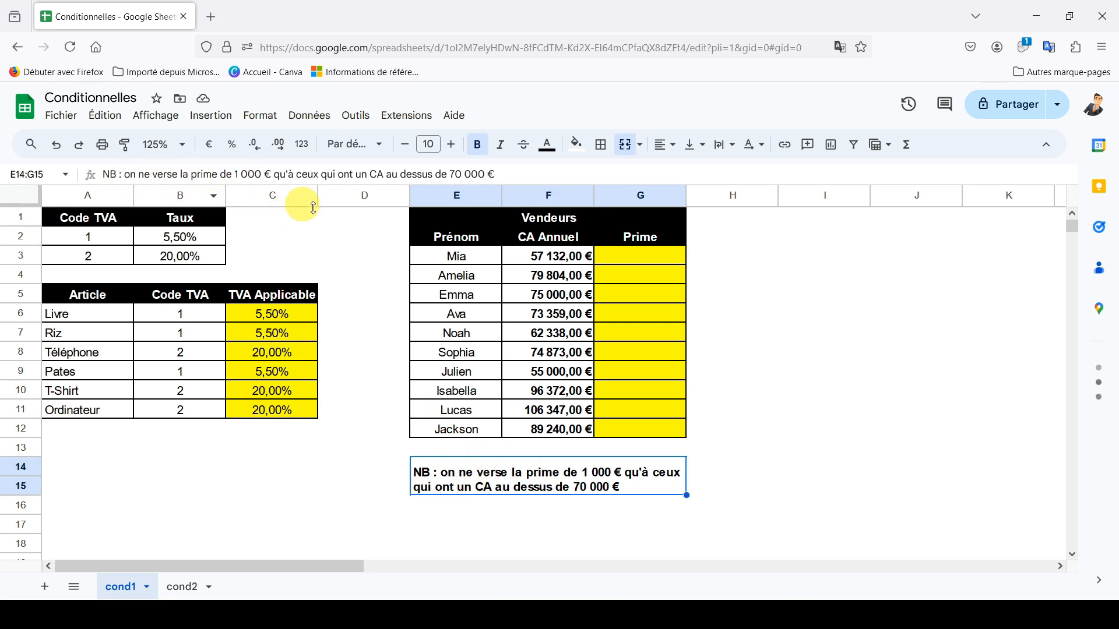
key(Return)
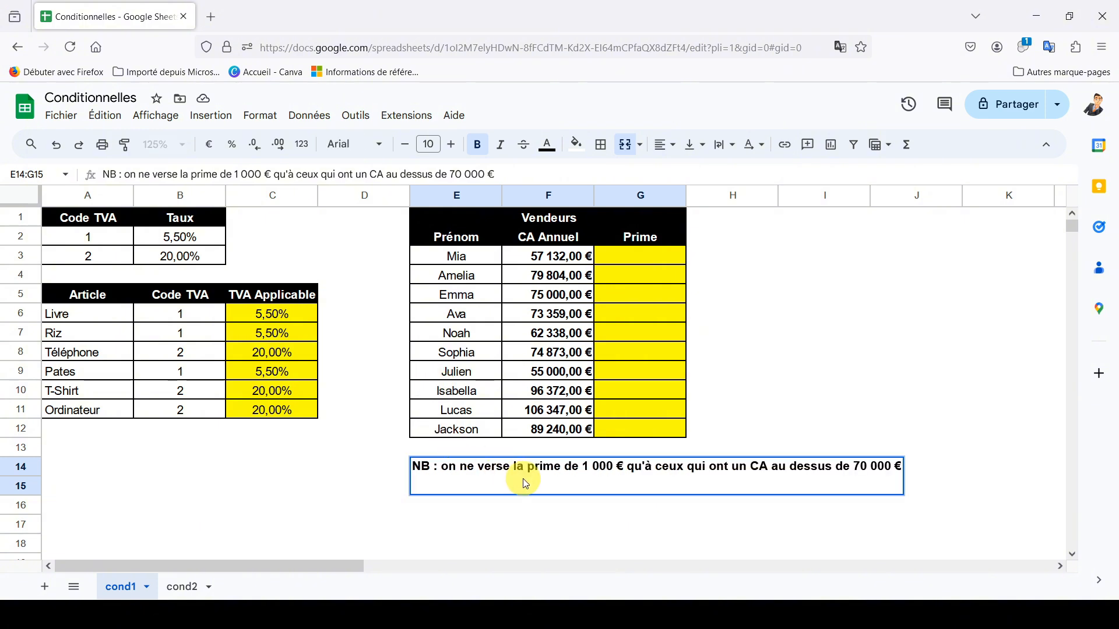
click(620, 259)
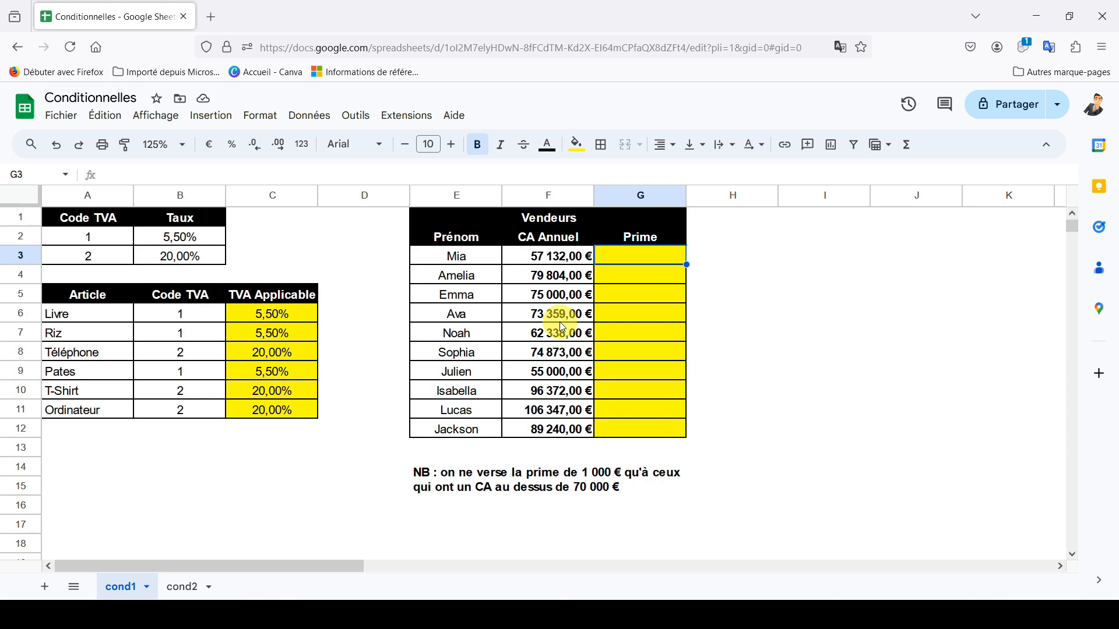
text(=si()
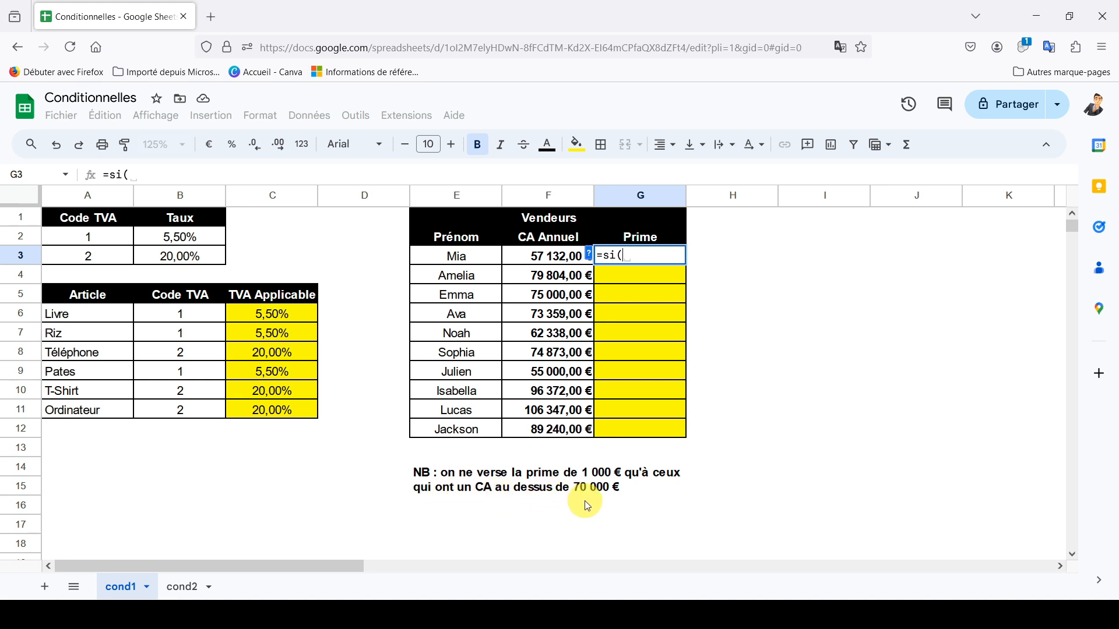
click(527, 256)
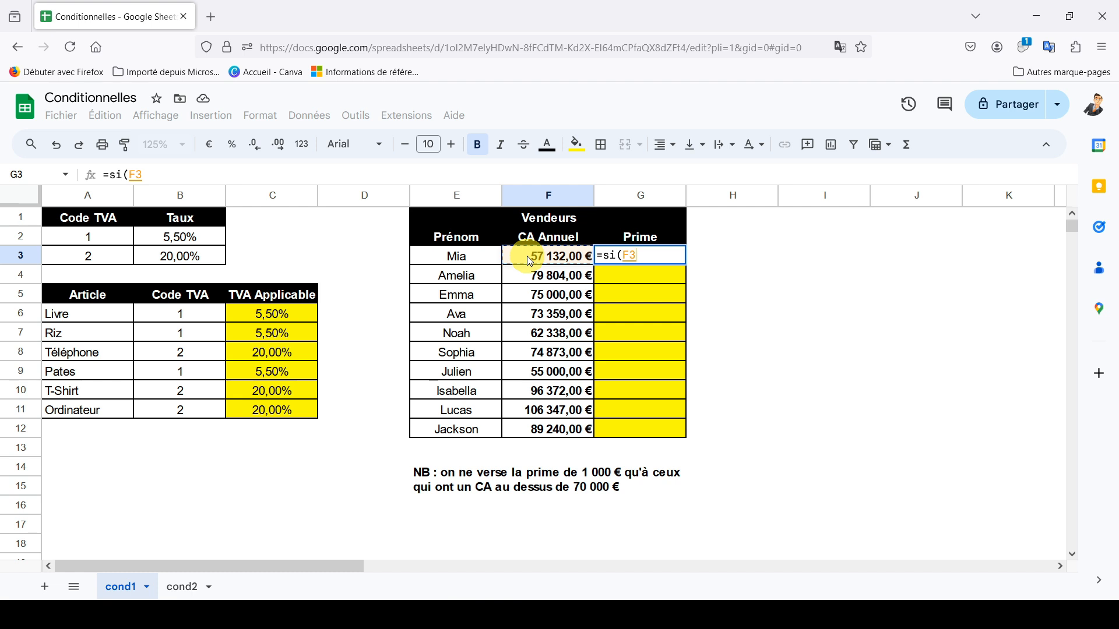
text(>70000)
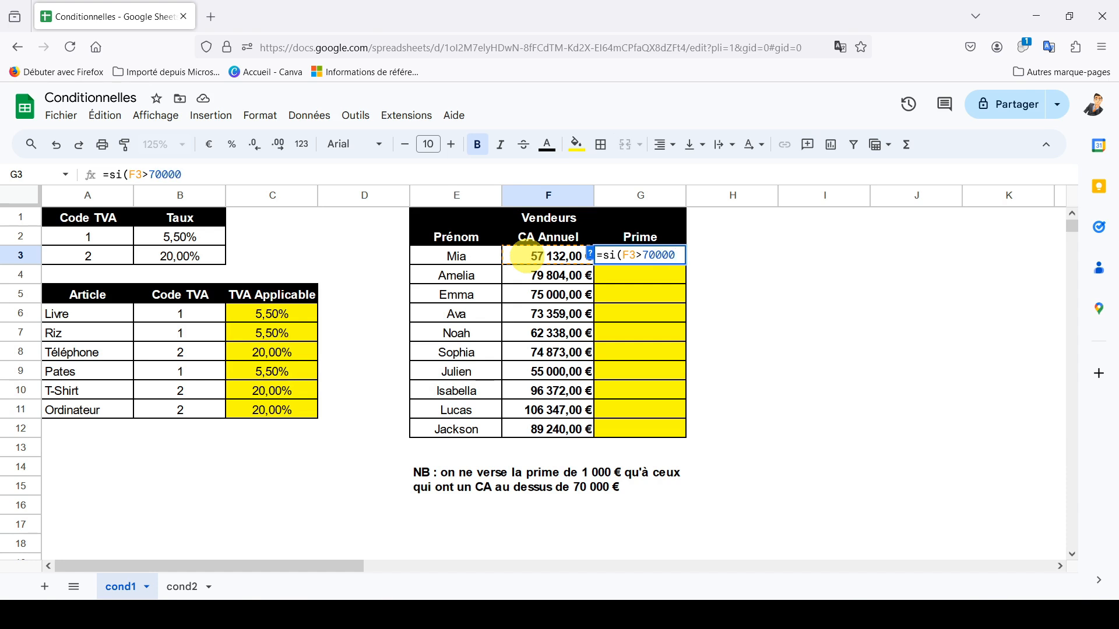
Complete the G3 formula with 1000 if true and 0 if false, and accept the autofill suggestion for the remaining sellers.
text(; )
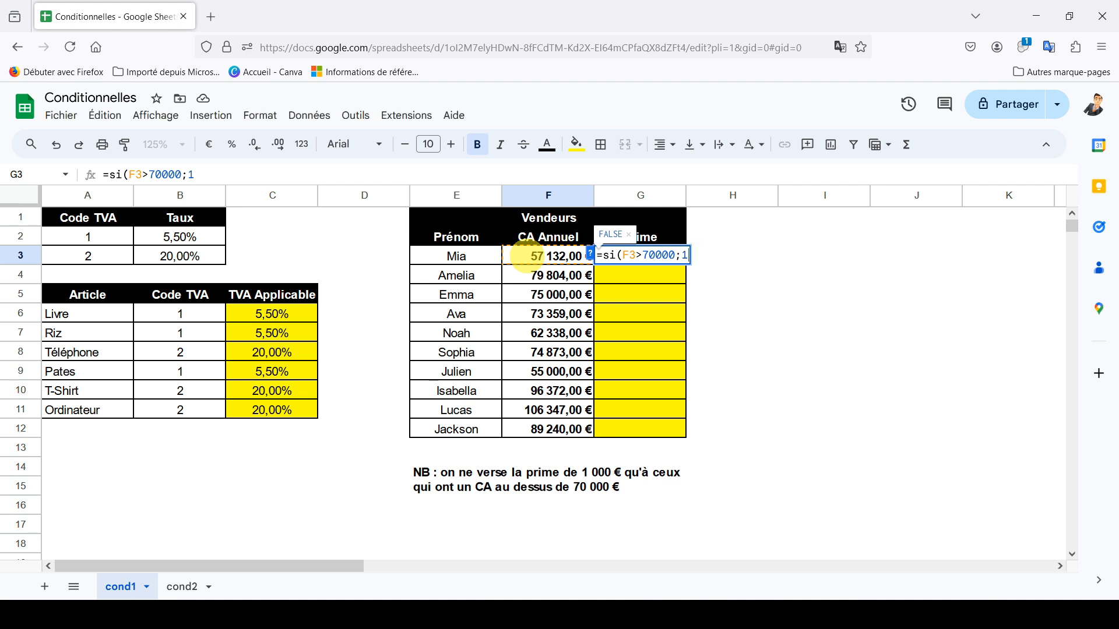
text(1000)
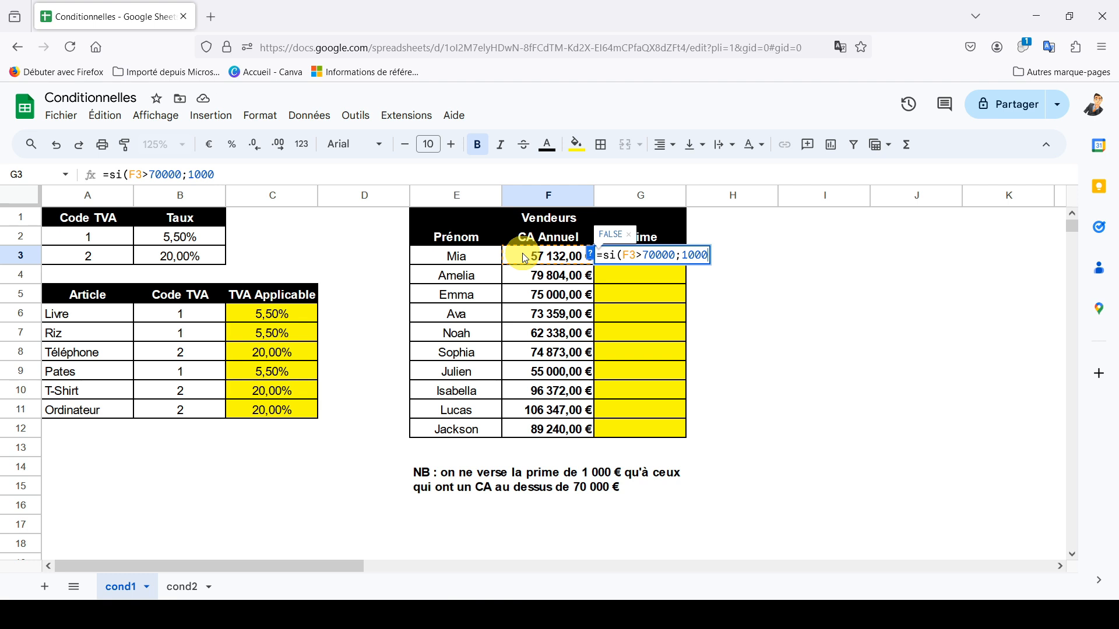
text(;)
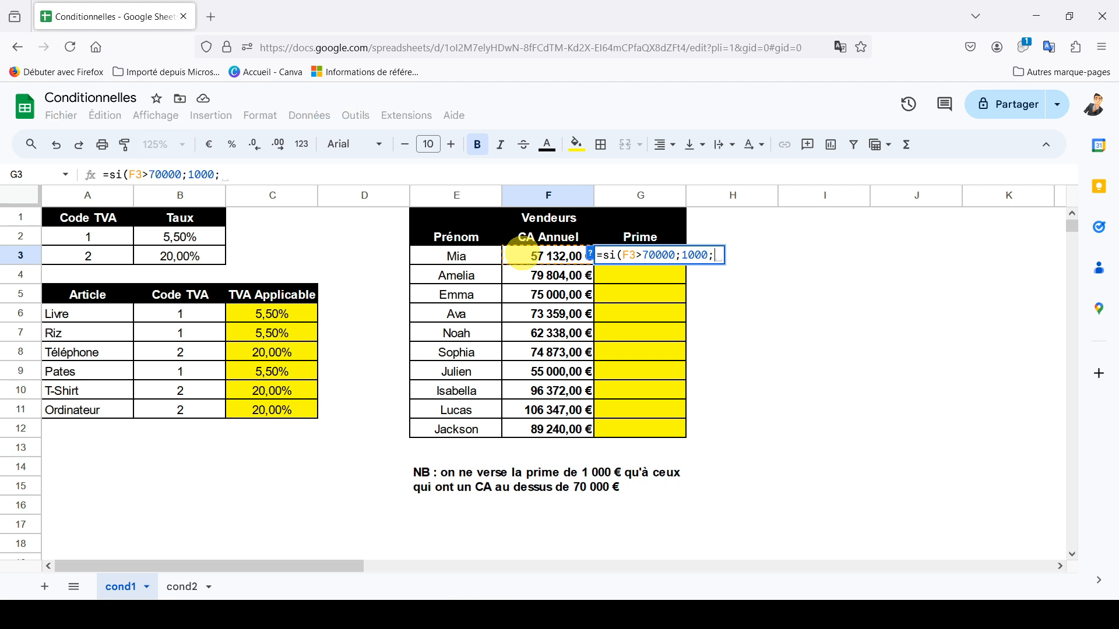
text(0)
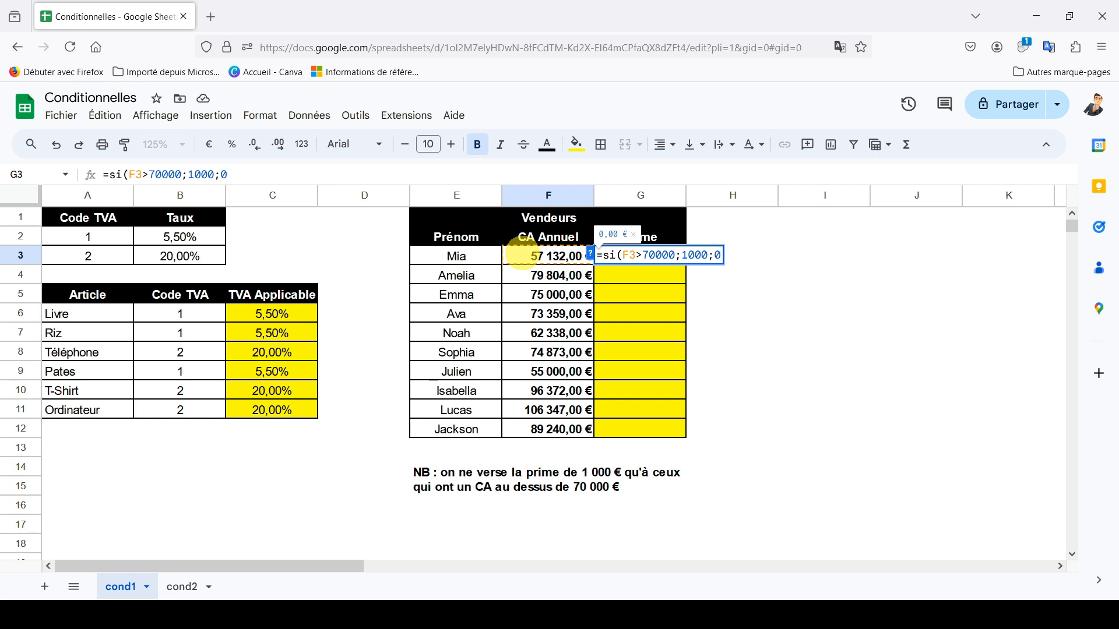
text())
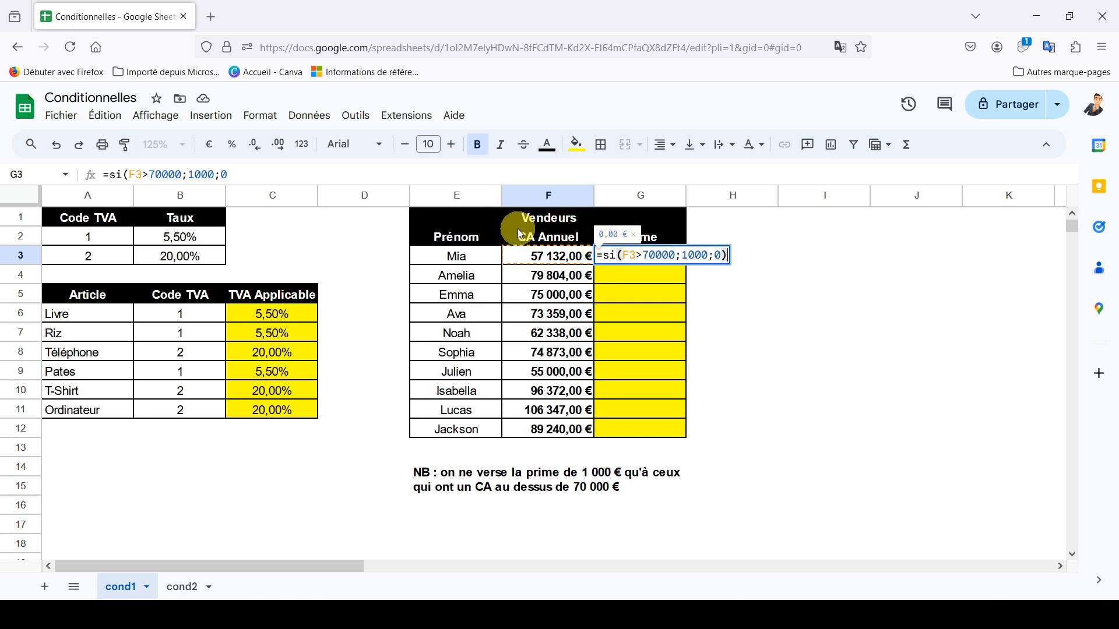
key(Return)
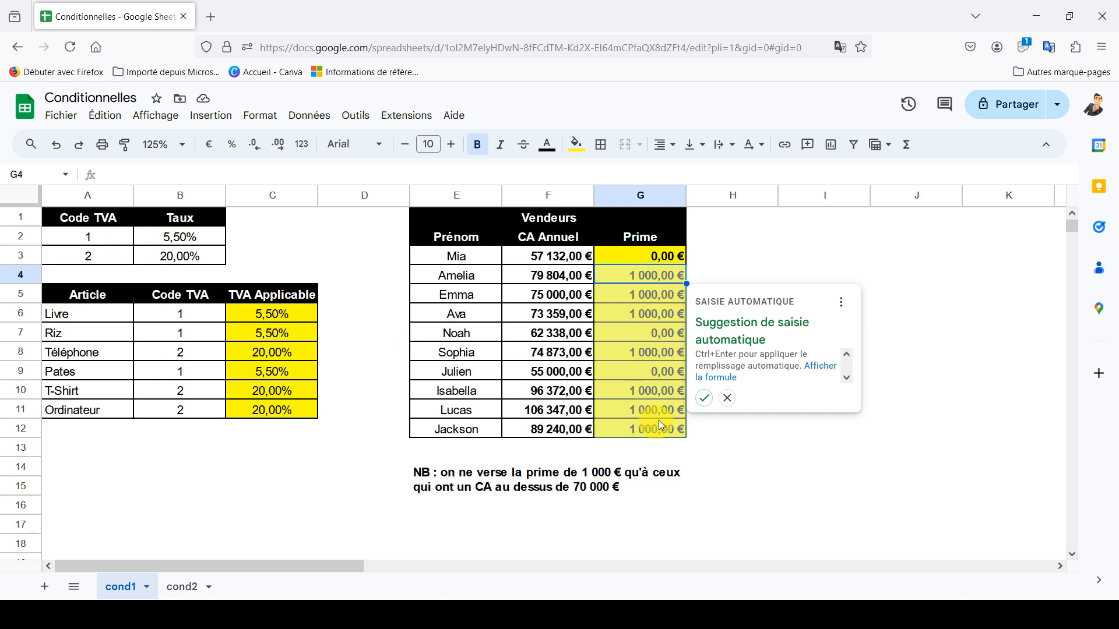
click(705, 400)
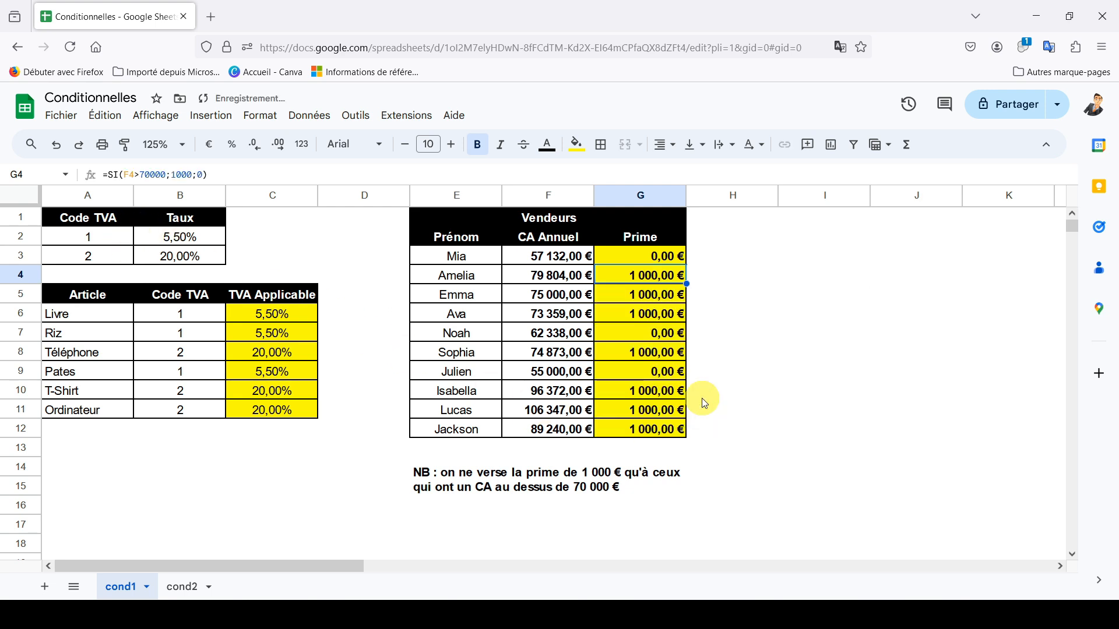
Check the bonuses in column G against the sellers' annual CA in column F and the 70 000 € threshold.
click(624, 254)
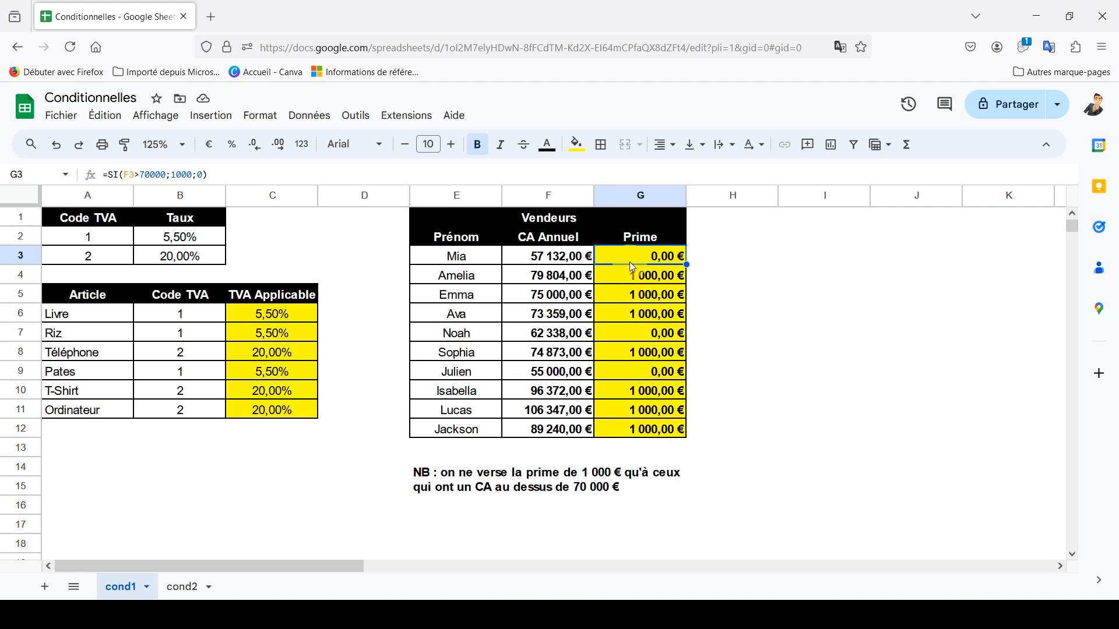
click(519, 258)
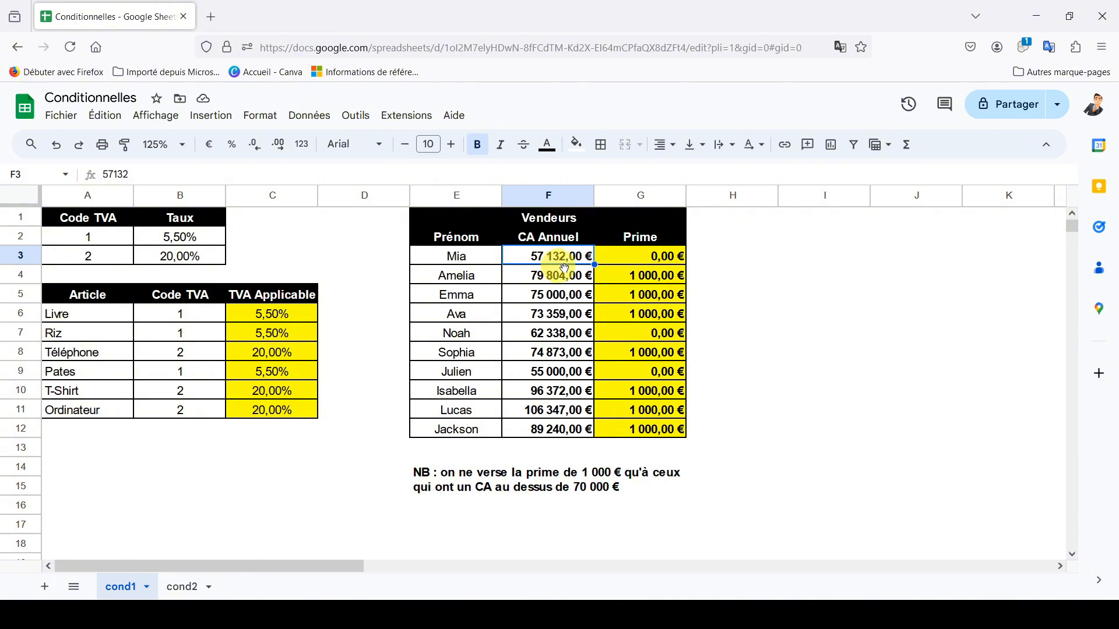
drag(634, 275, 631, 317)
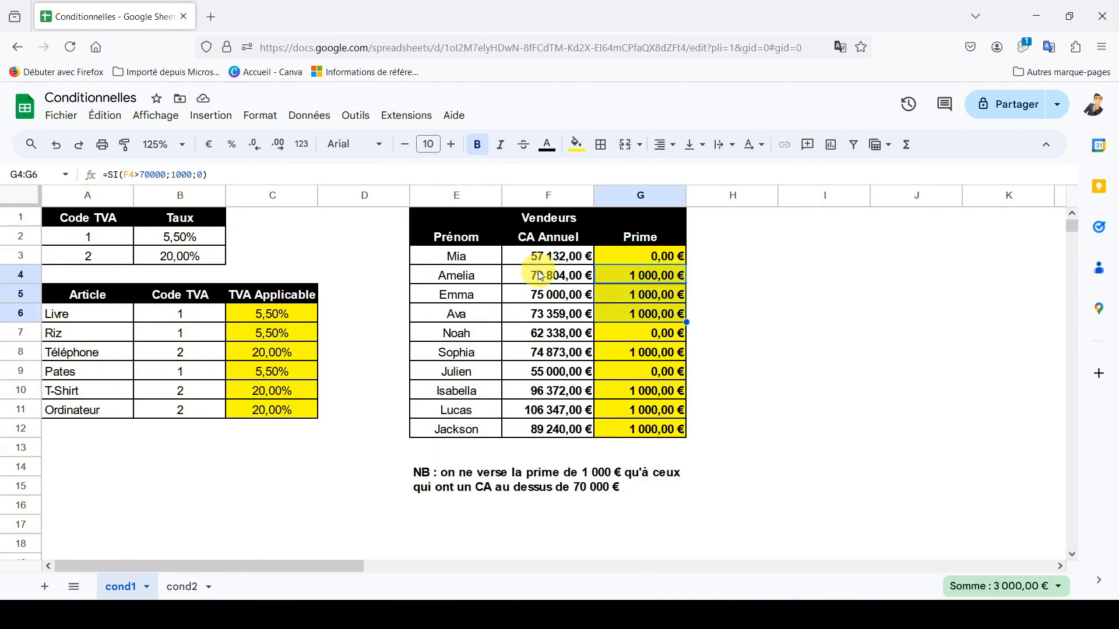
drag(541, 276, 537, 314)
click(647, 336)
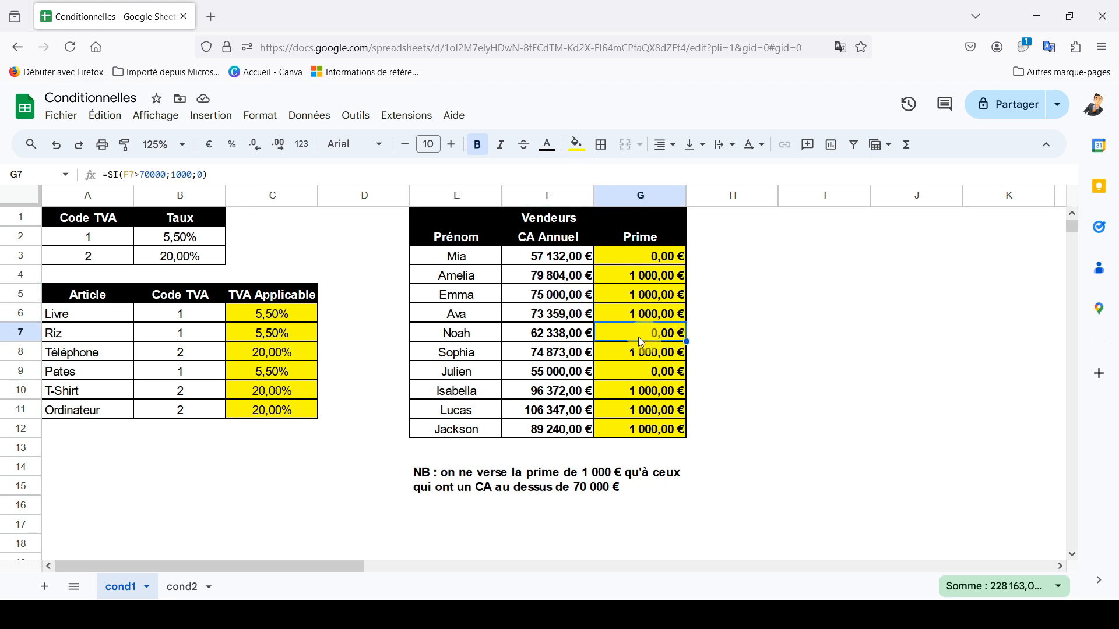
click(619, 353)
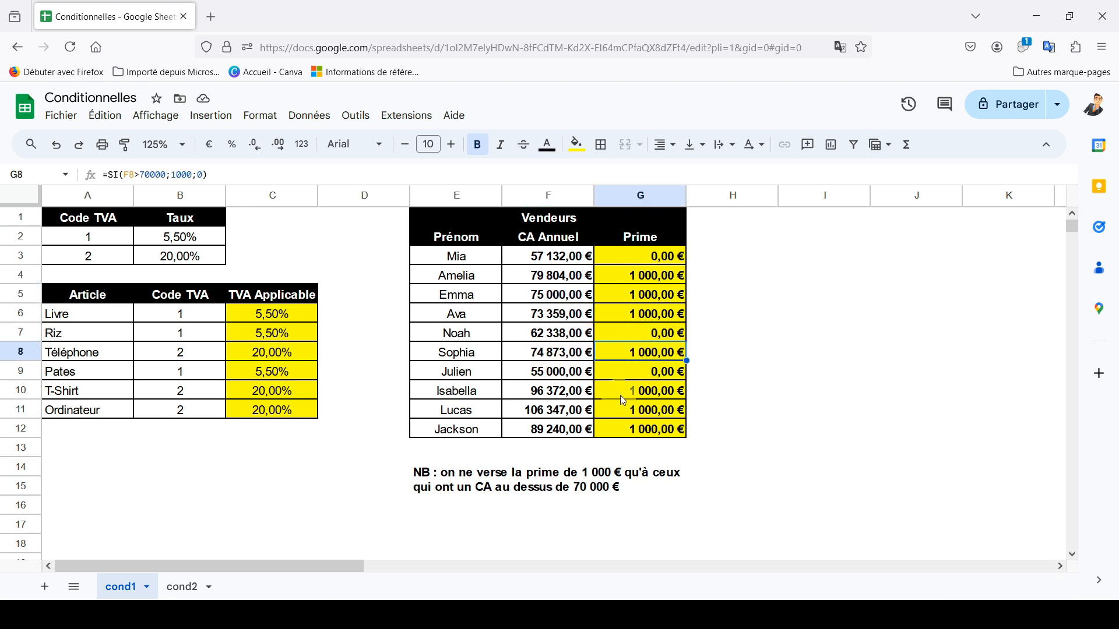
drag(620, 395, 624, 429)
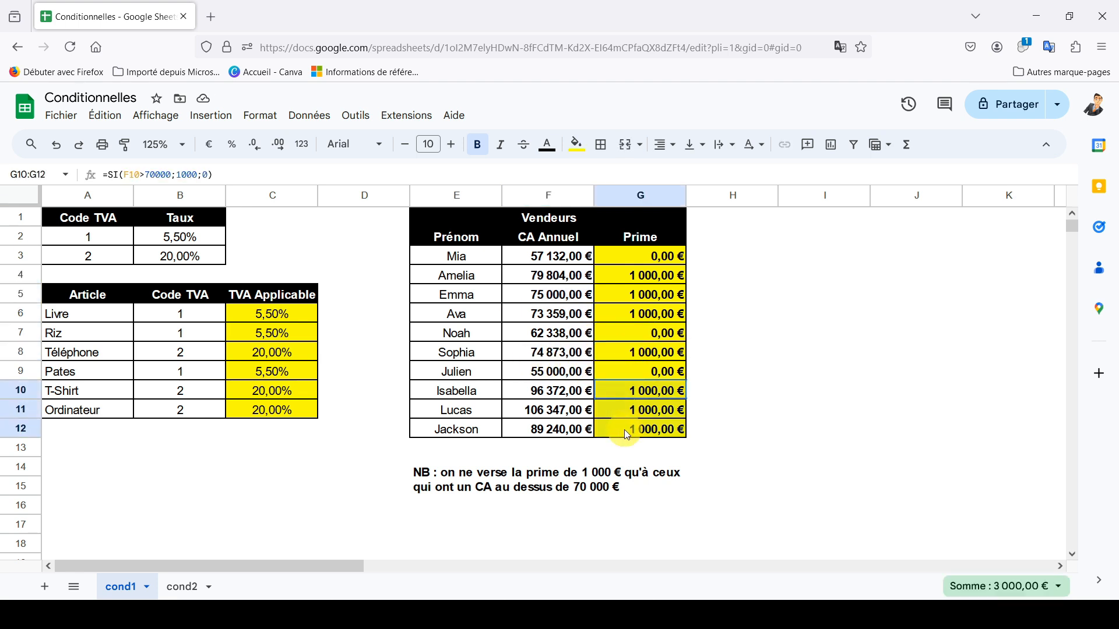
Switch to the cond2 sheet and review each grade threshold and its corresponding mention in the Notes and Mentions table.
click(490, 226)
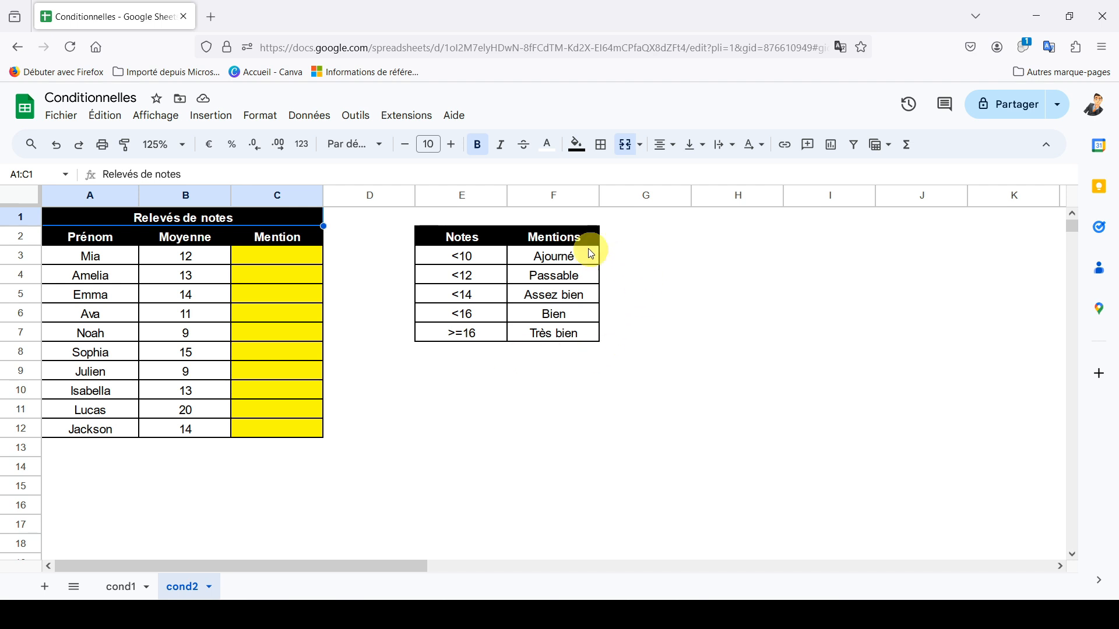
click(463, 256)
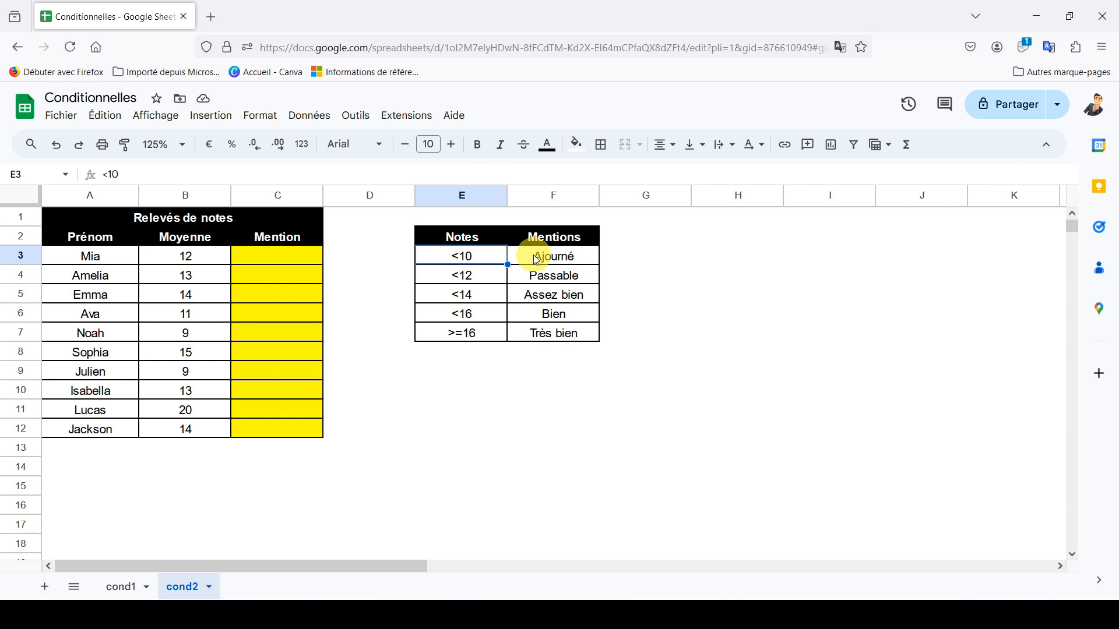
click(464, 275)
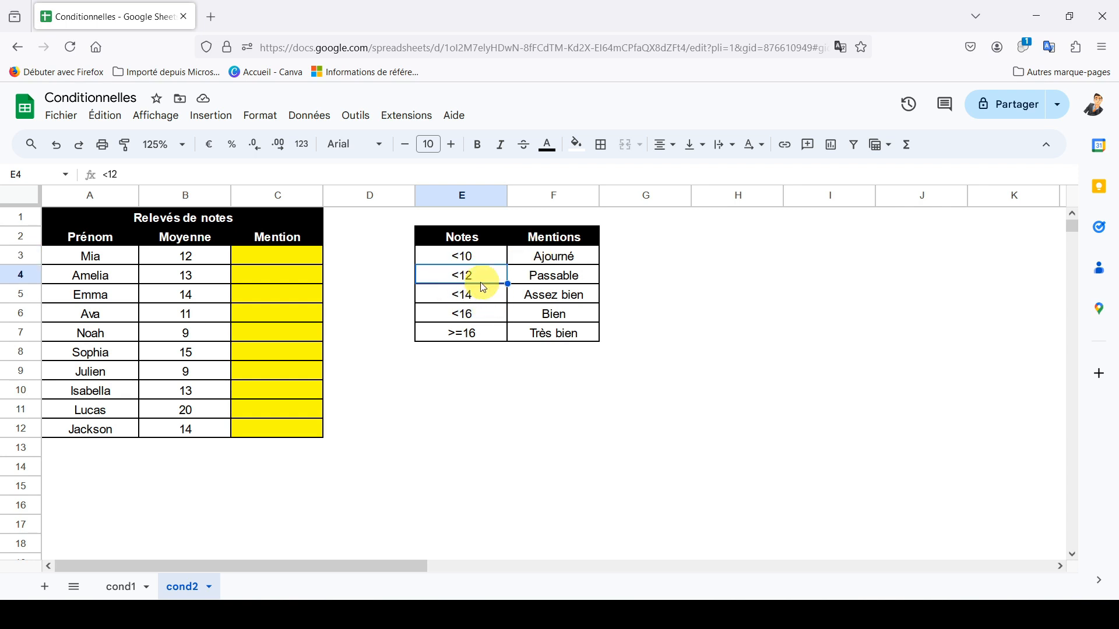
click(562, 276)
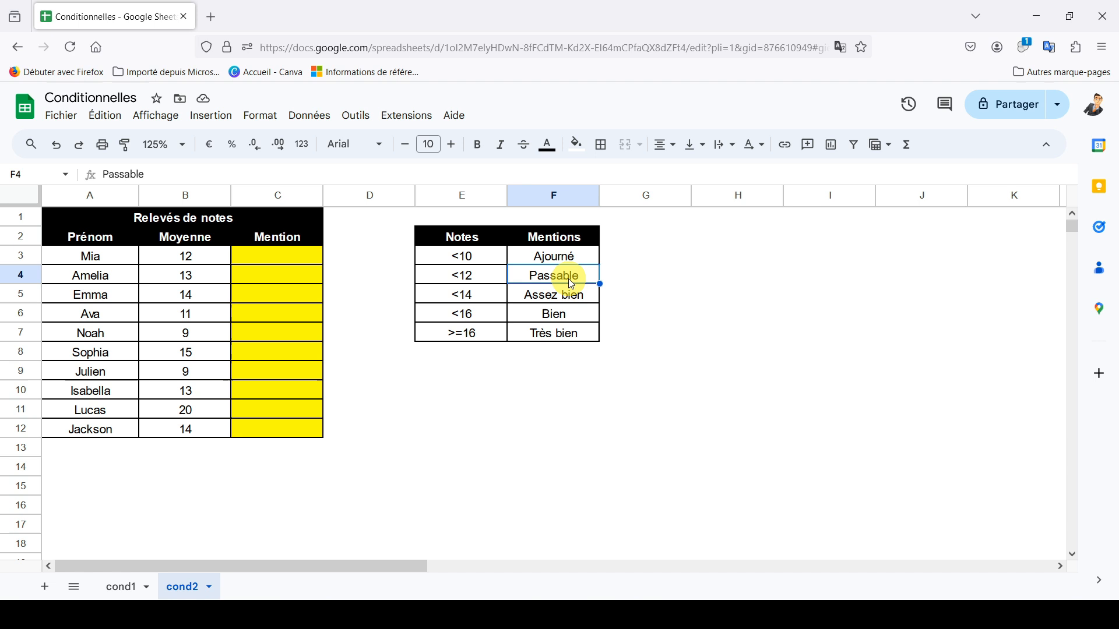
click(478, 298)
click(542, 296)
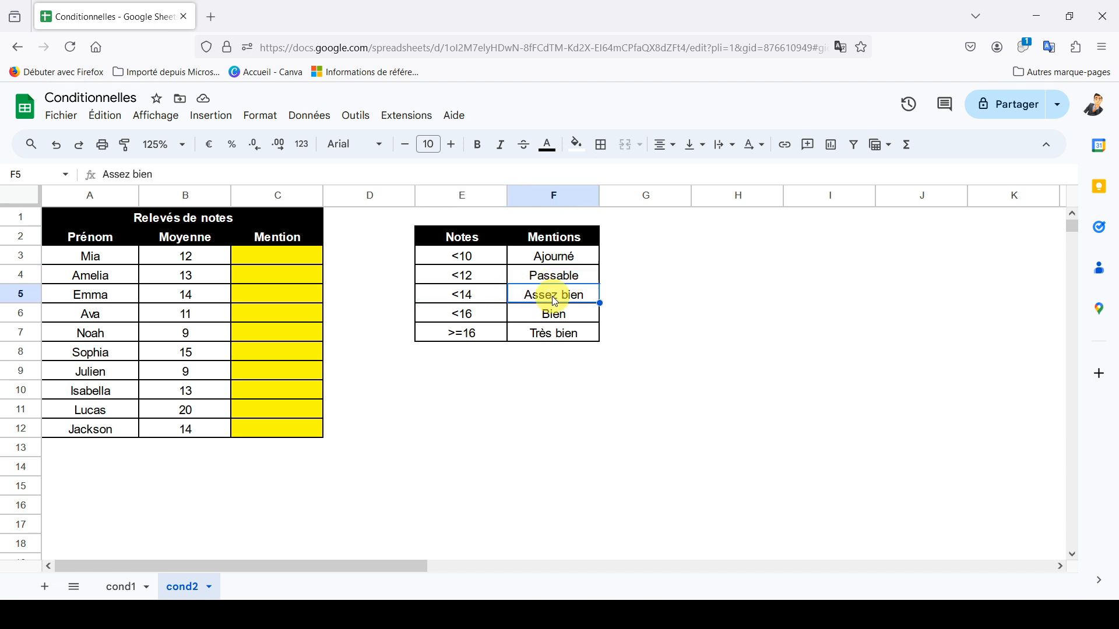
click(493, 320)
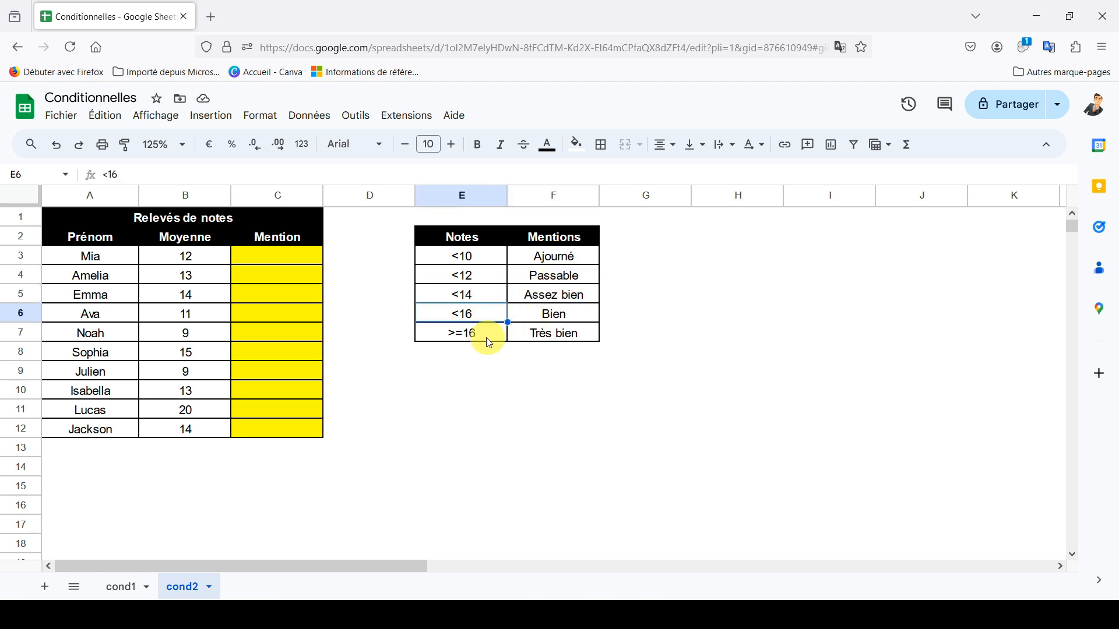
click(483, 337)
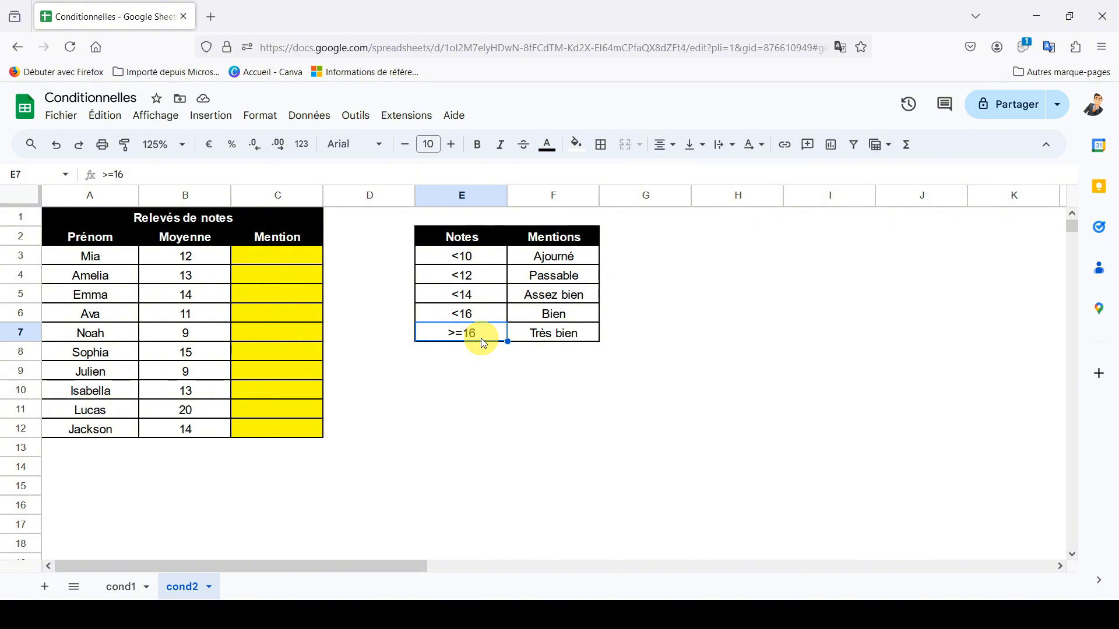
Start an SI formula in C3 that returns "Ajourné" when B3<10, ready for its value-if-false argument.
click(281, 261)
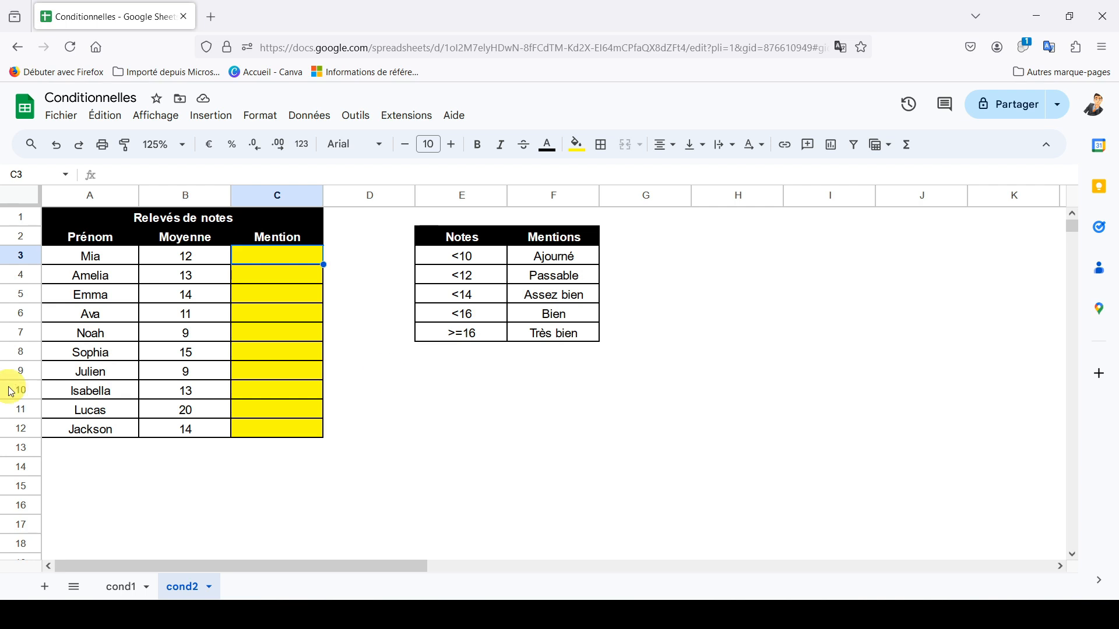
text(=)
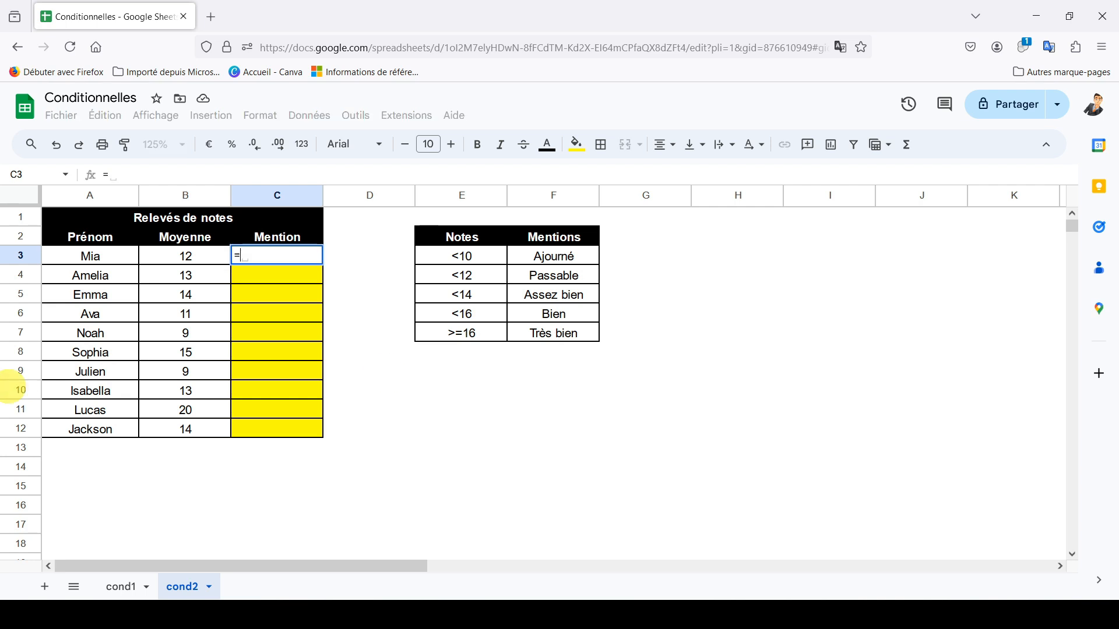
text(si()
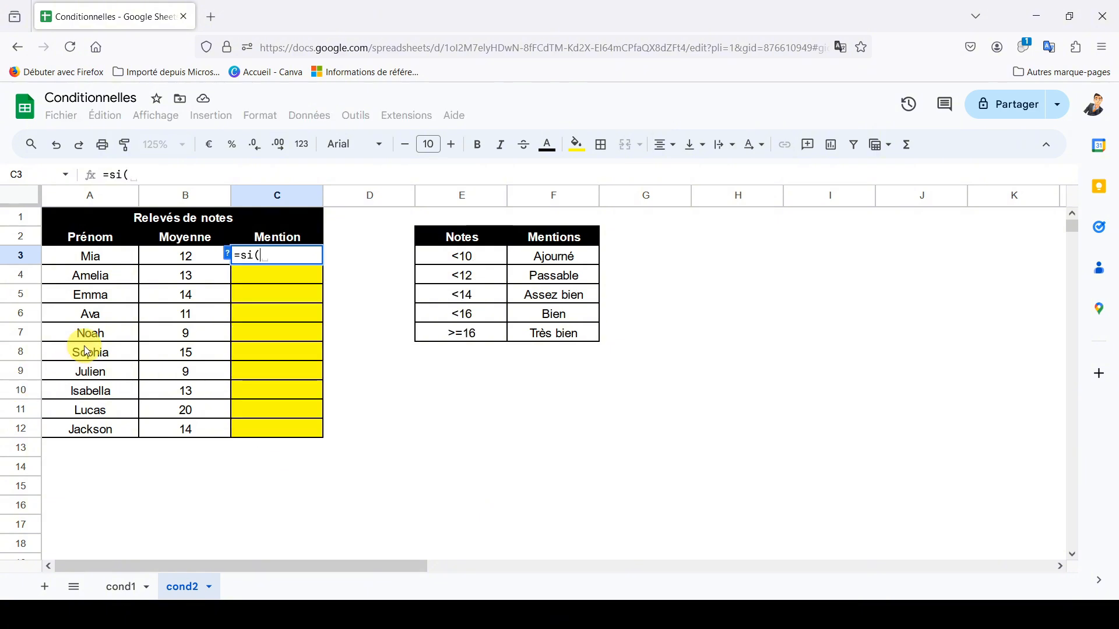
click(160, 262)
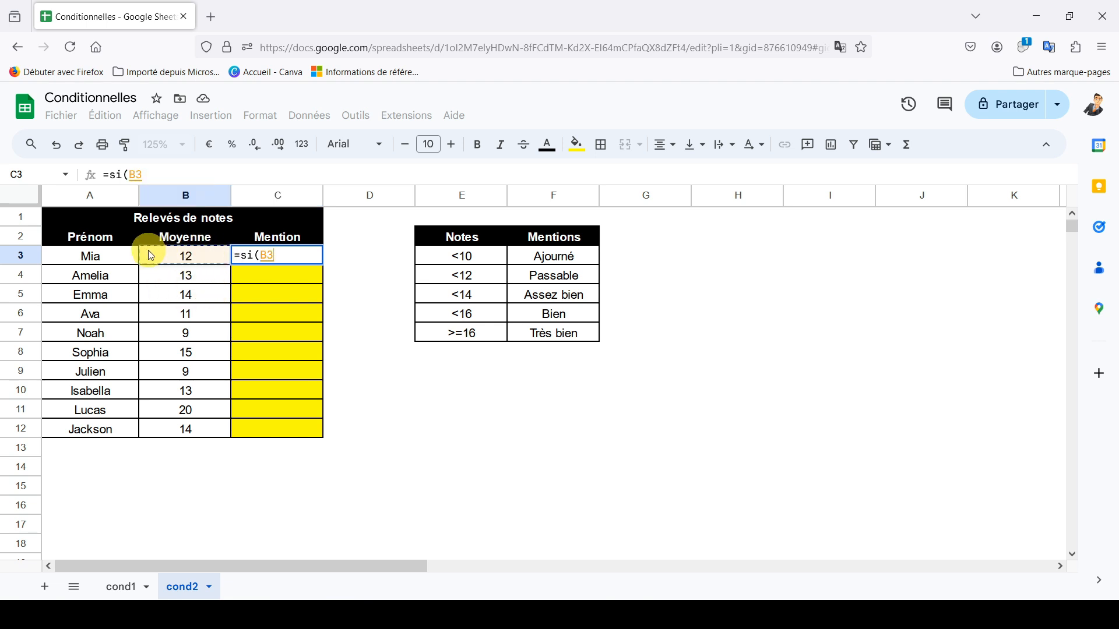
text(<)
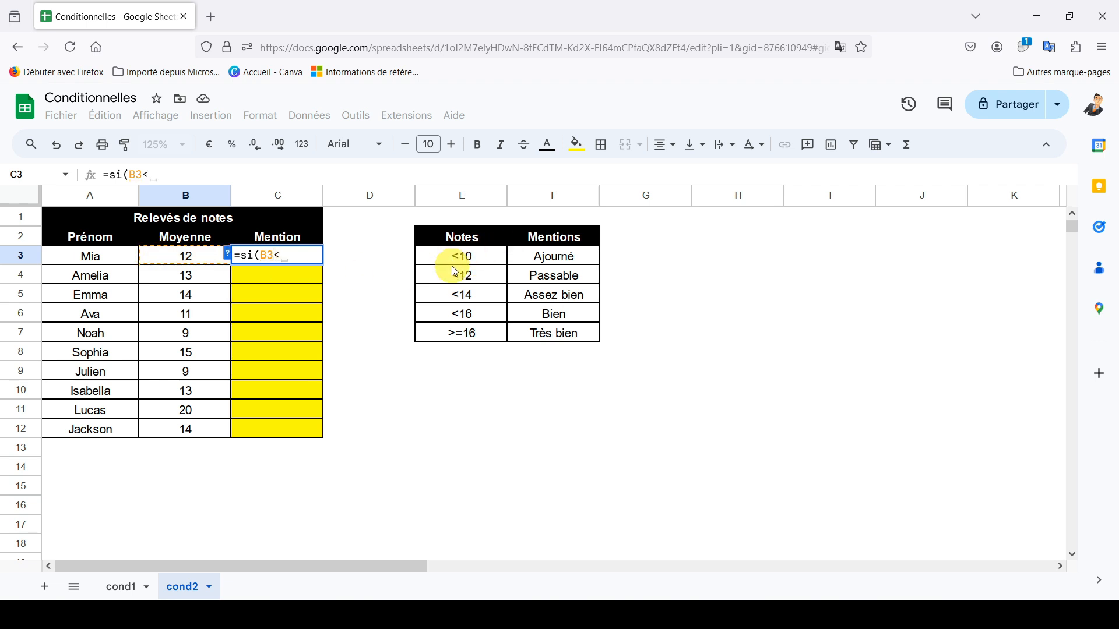
text(10;)
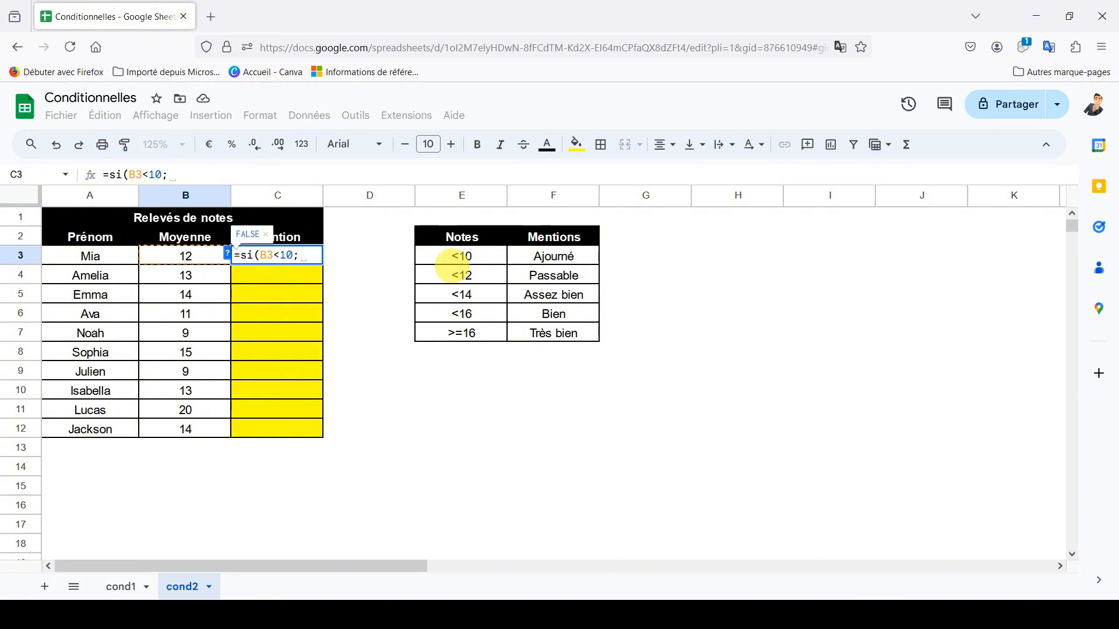
key(BackSpace)
text("Ajourné)
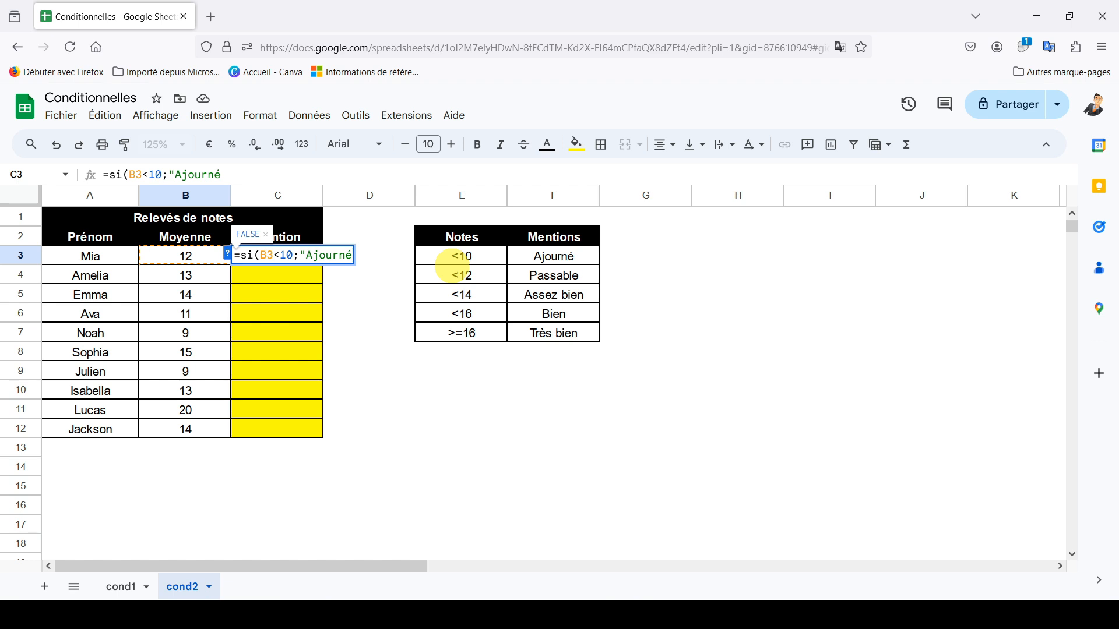
text(")
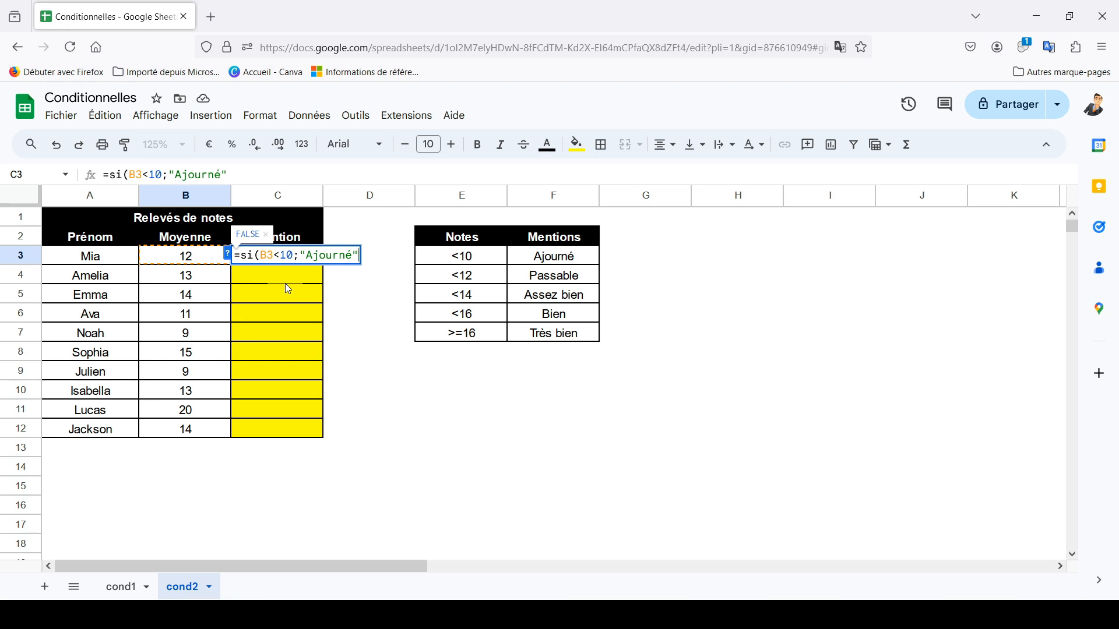
text(;)
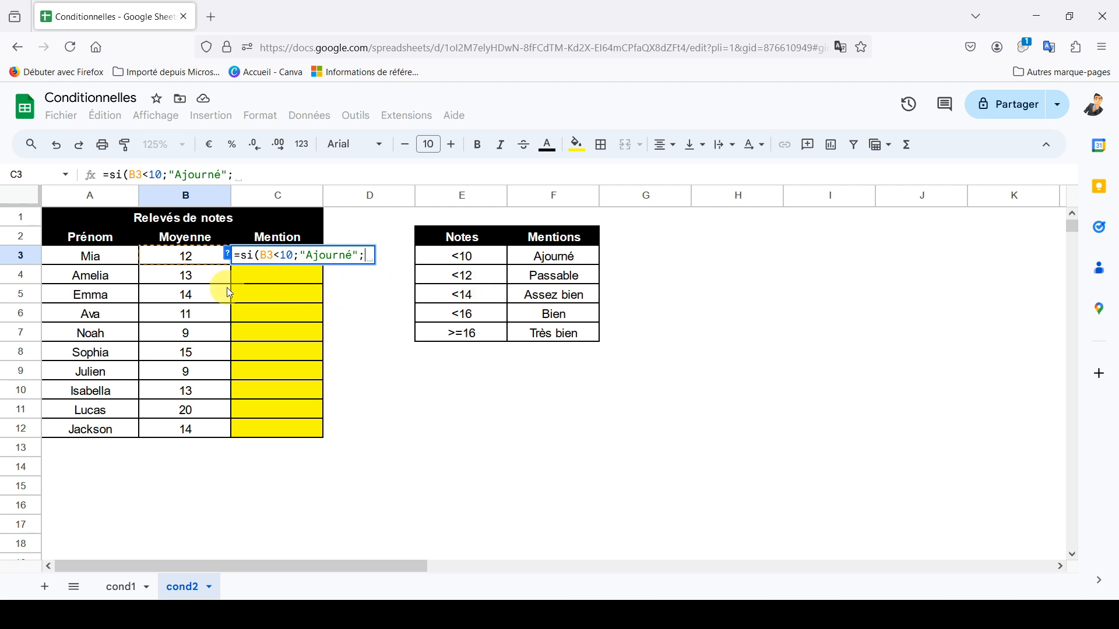
Nest a second SI in the C3 formula that returns "Passable" when B3<12.
text(si)
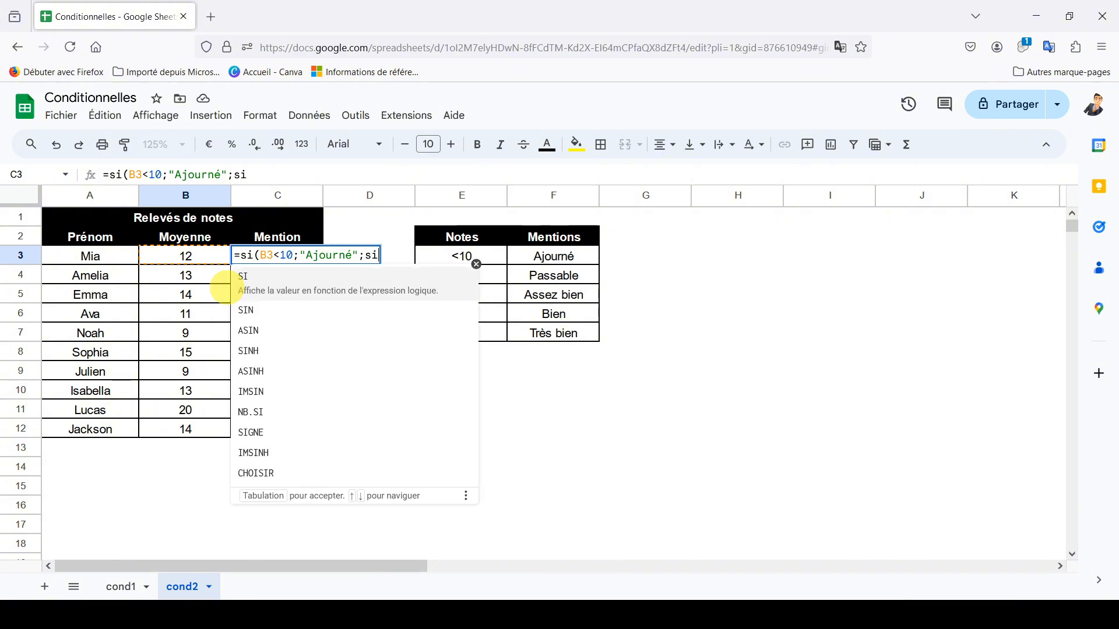
text(()
click(174, 262)
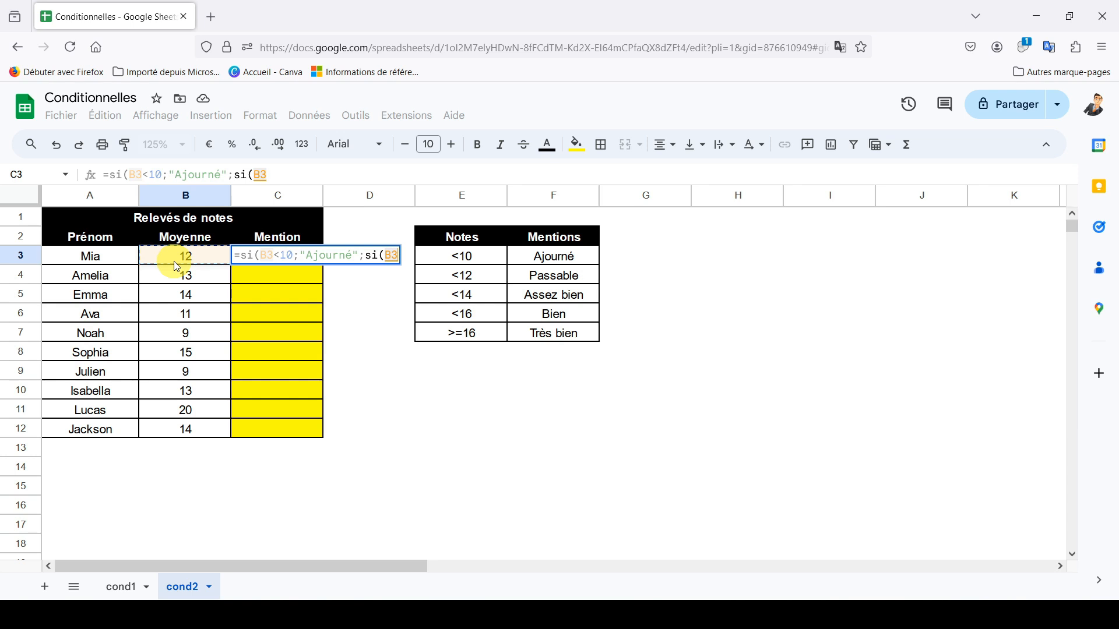
text(<12)
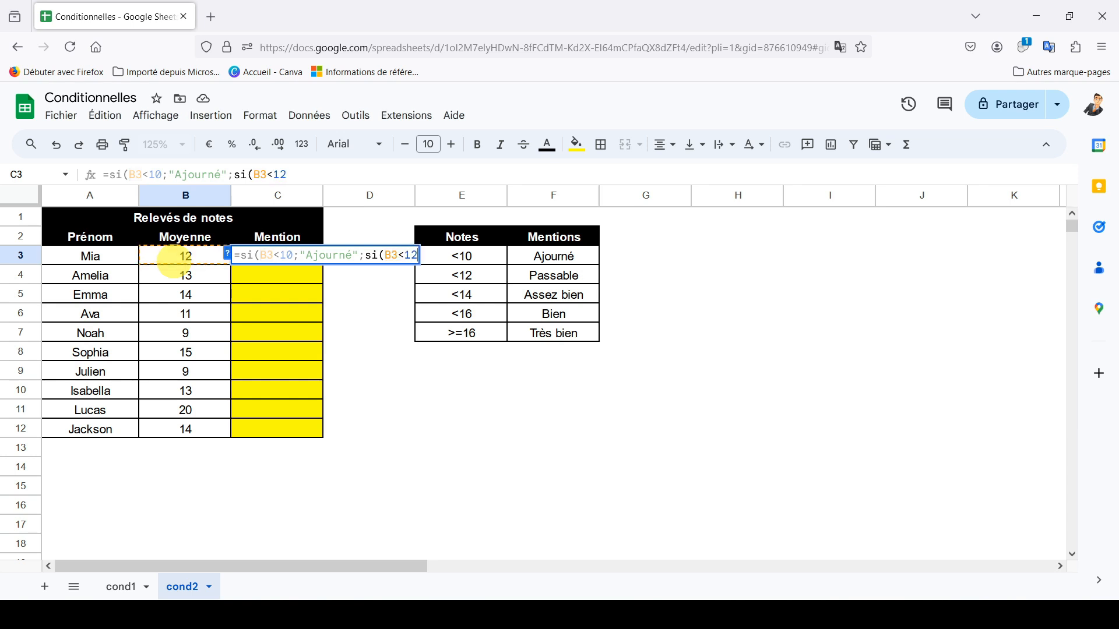
text(;)
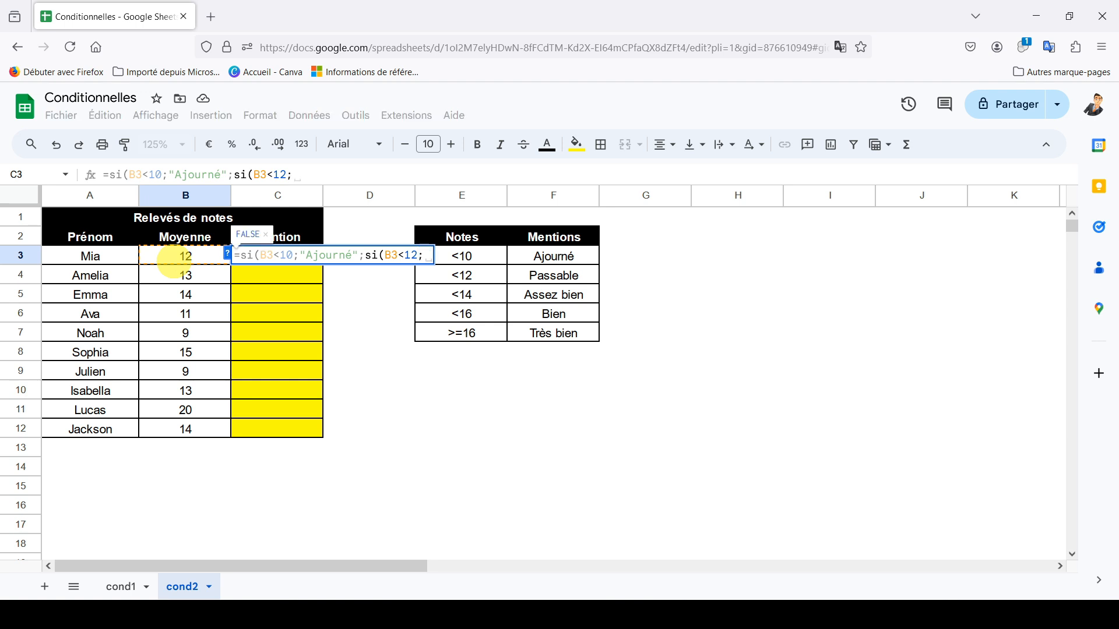
text(")
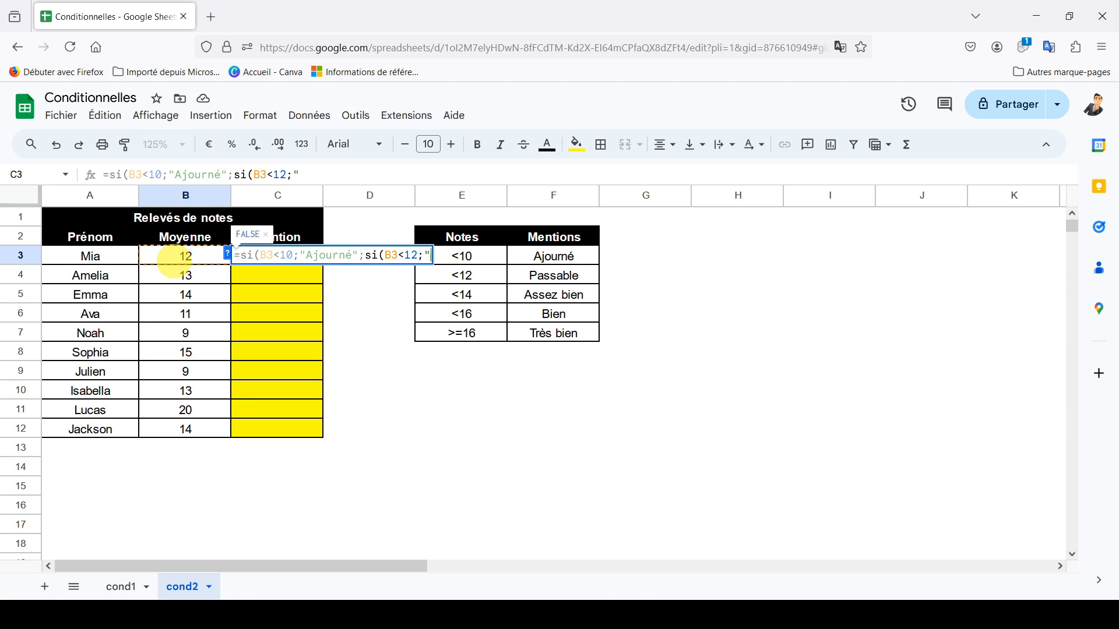
text(Passab)
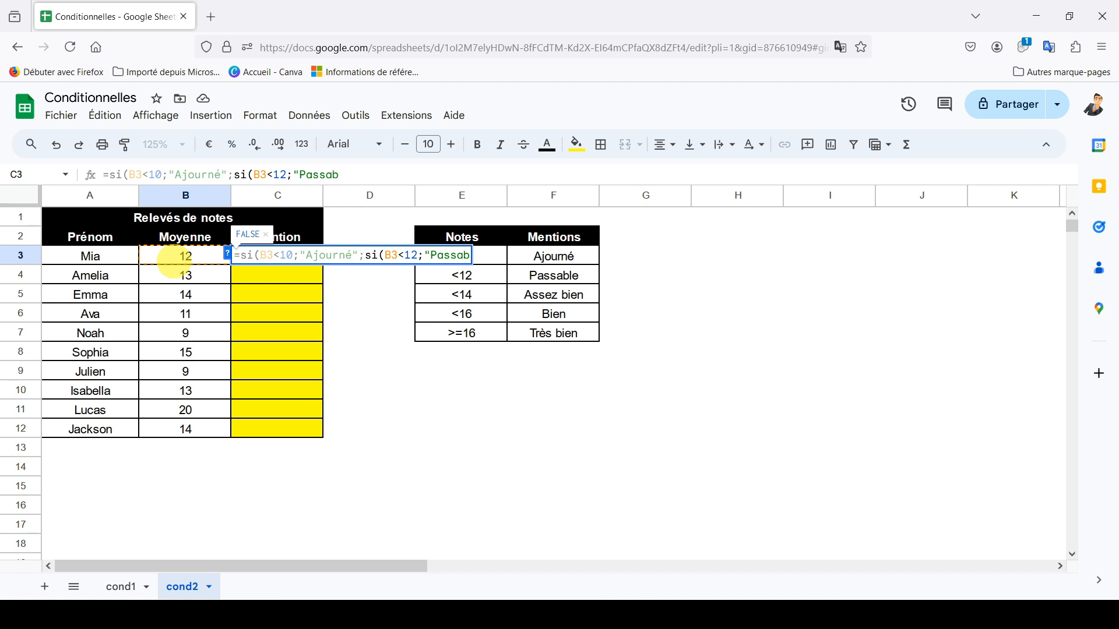
text(le";)
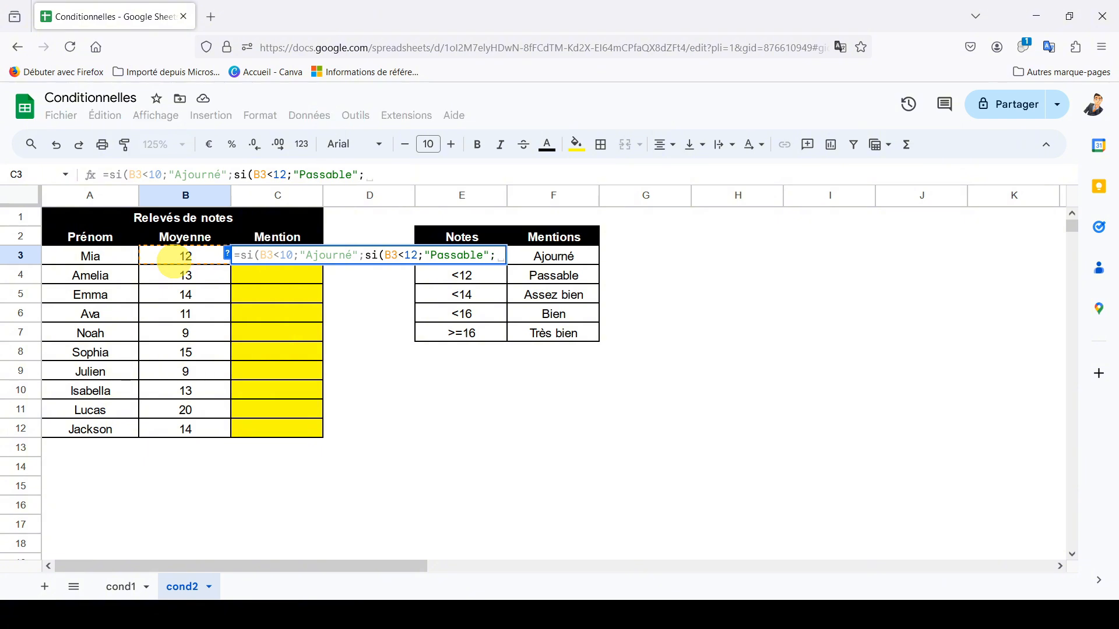
Nest a third SI in the C3 formula that returns "Assez bien" when B3<14.
text(si()
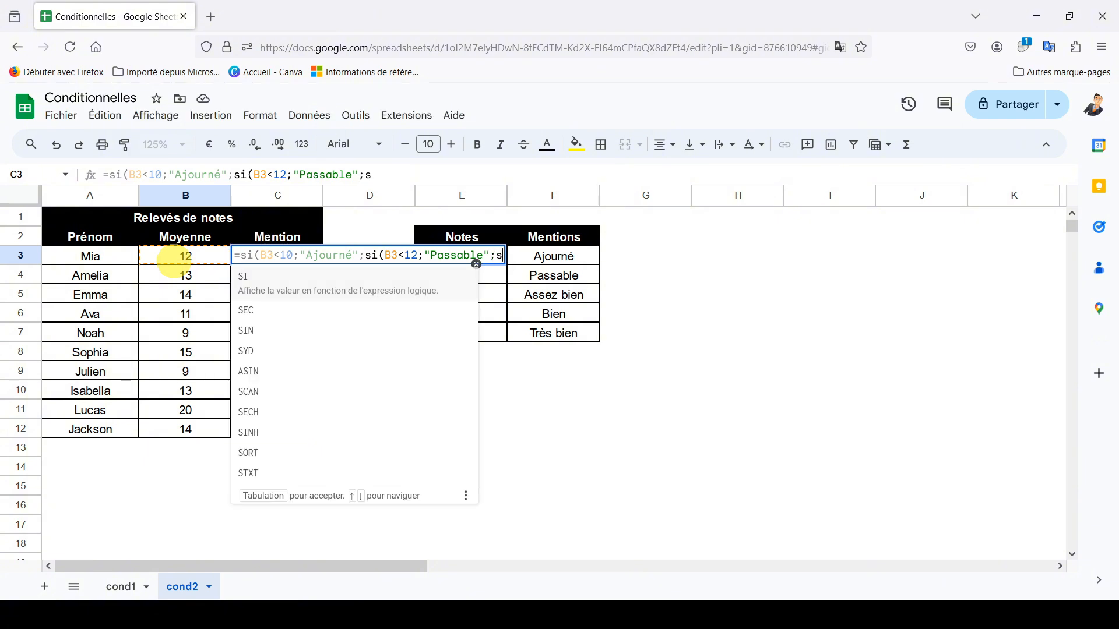
click(159, 259)
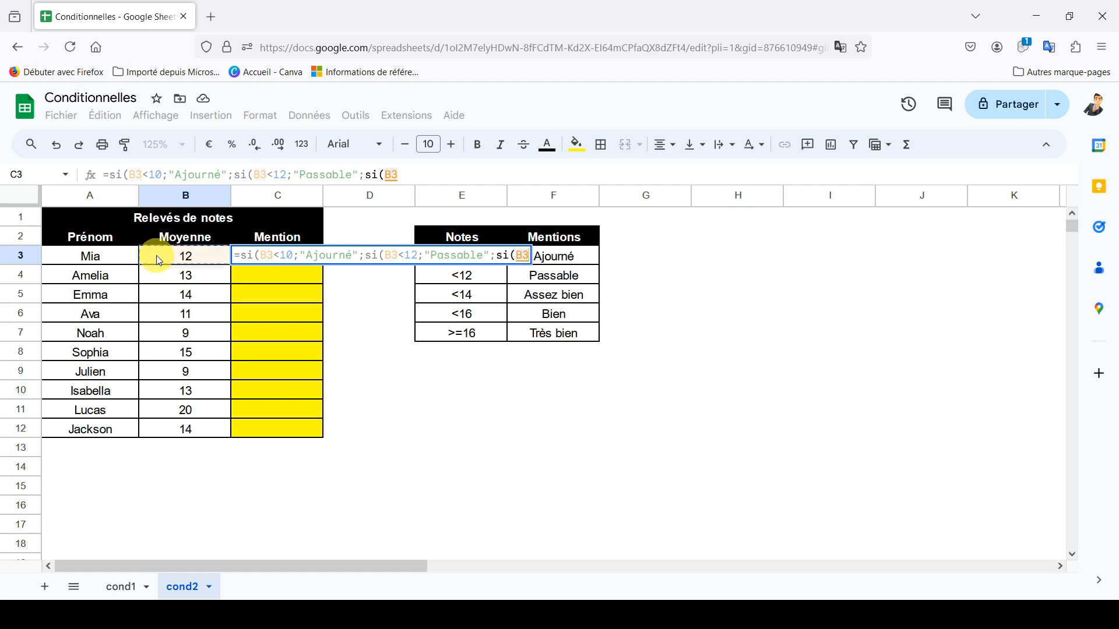
text(<)
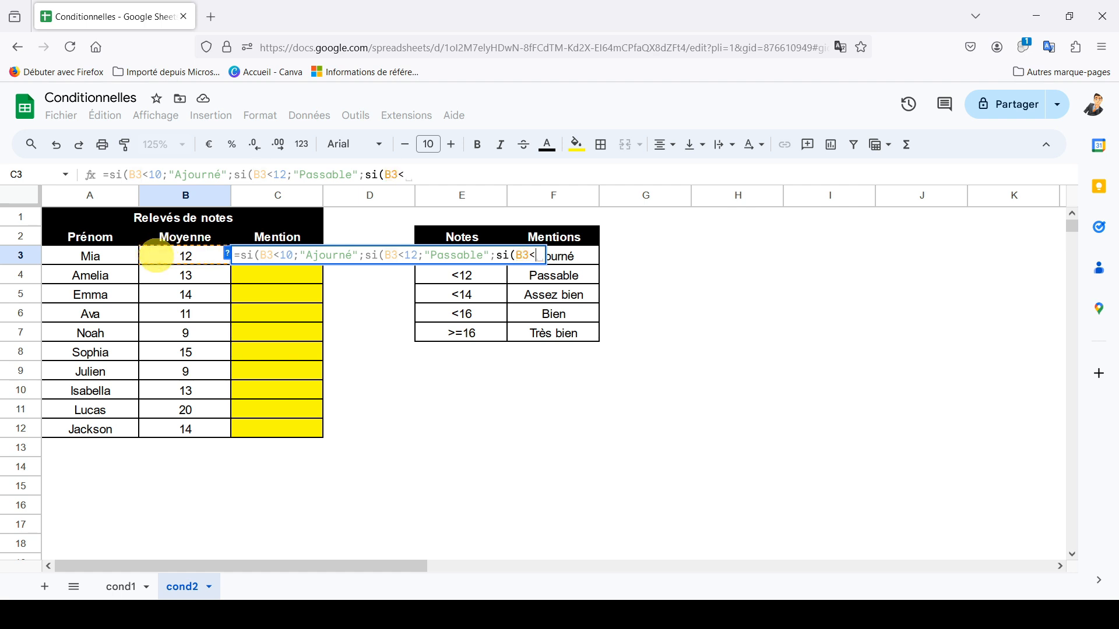
text(14)
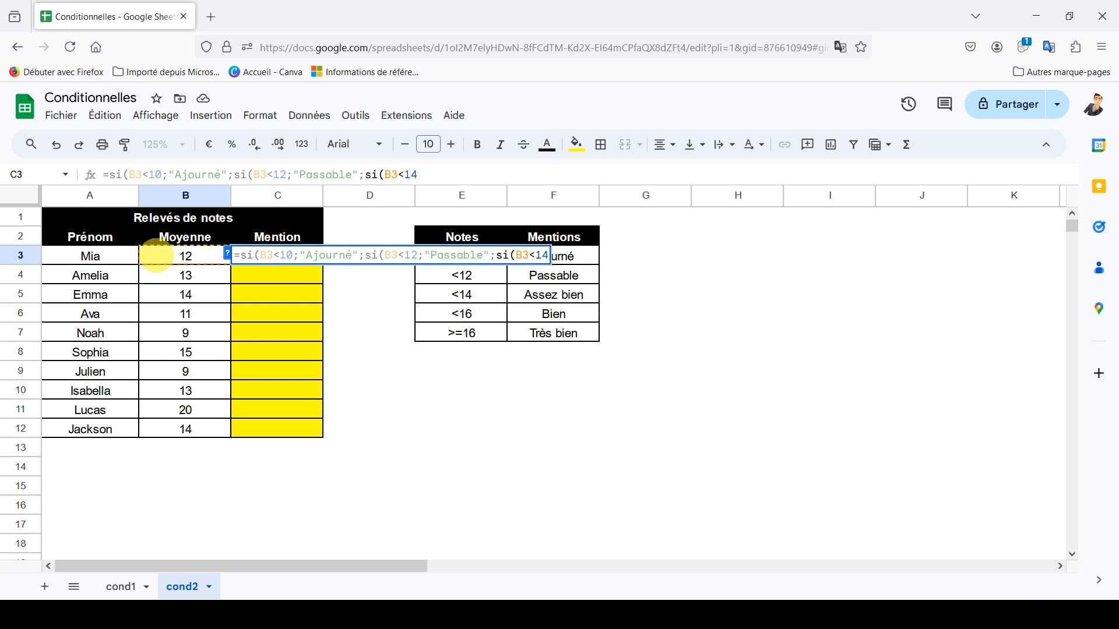
text(;"Assez bi)
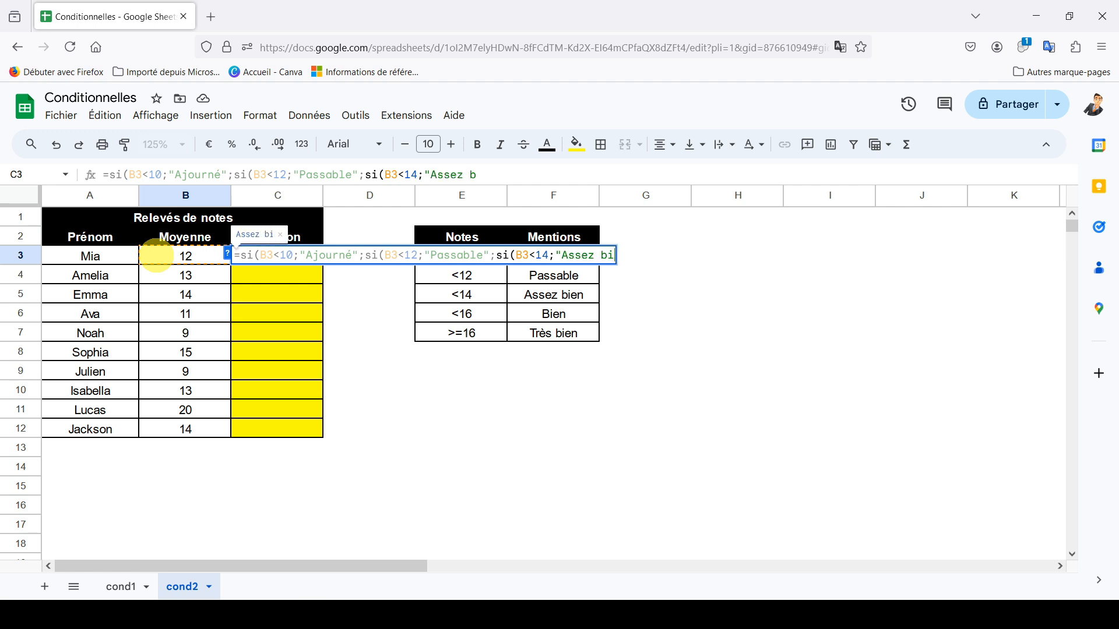
text(en")
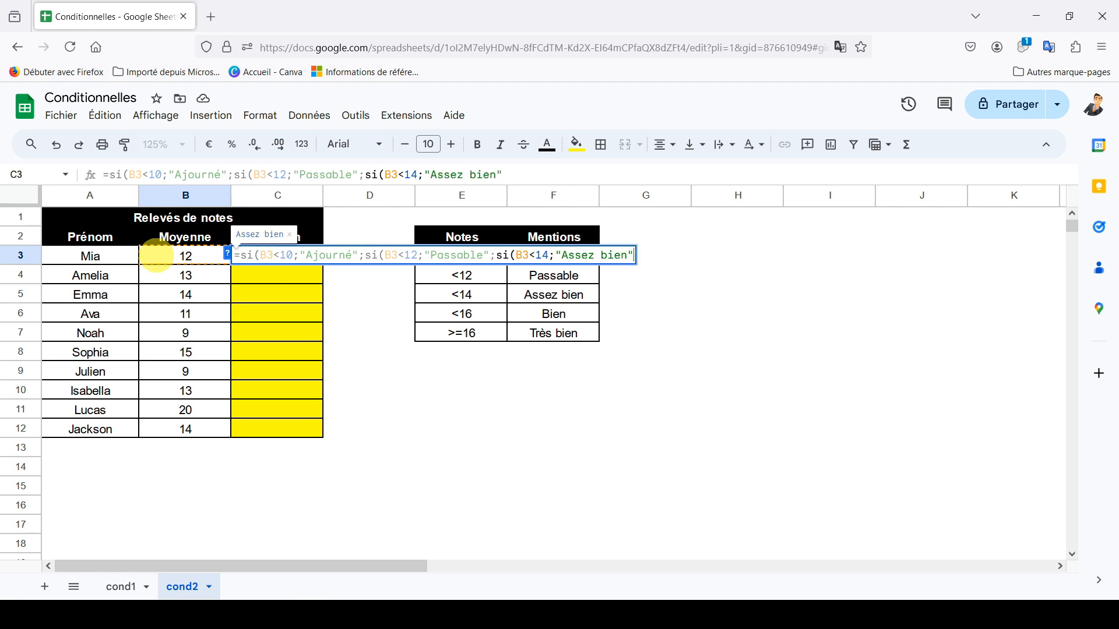
text(;)
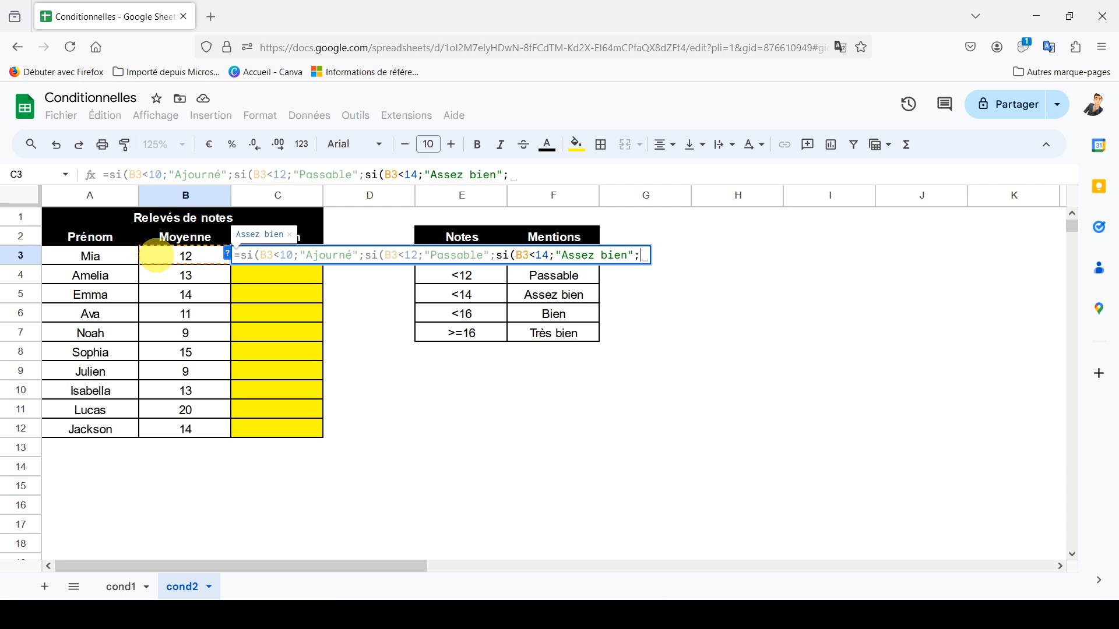
Nest a fourth SI in the C3 formula that returns "Bien" when B3<16 and "Très bien" otherwise.
text(si()
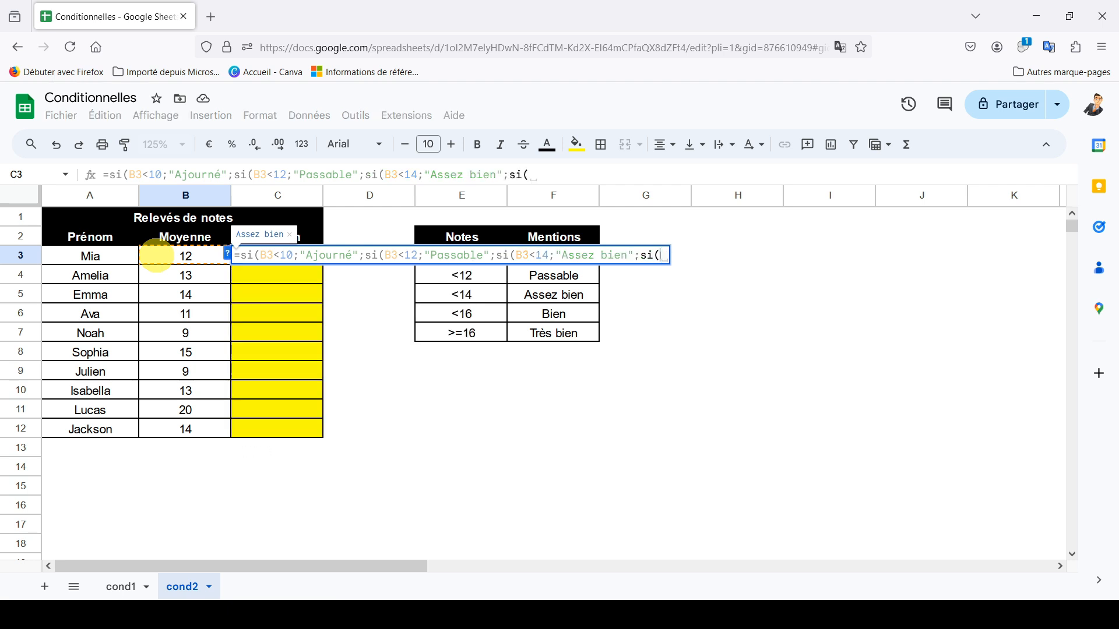
click(163, 260)
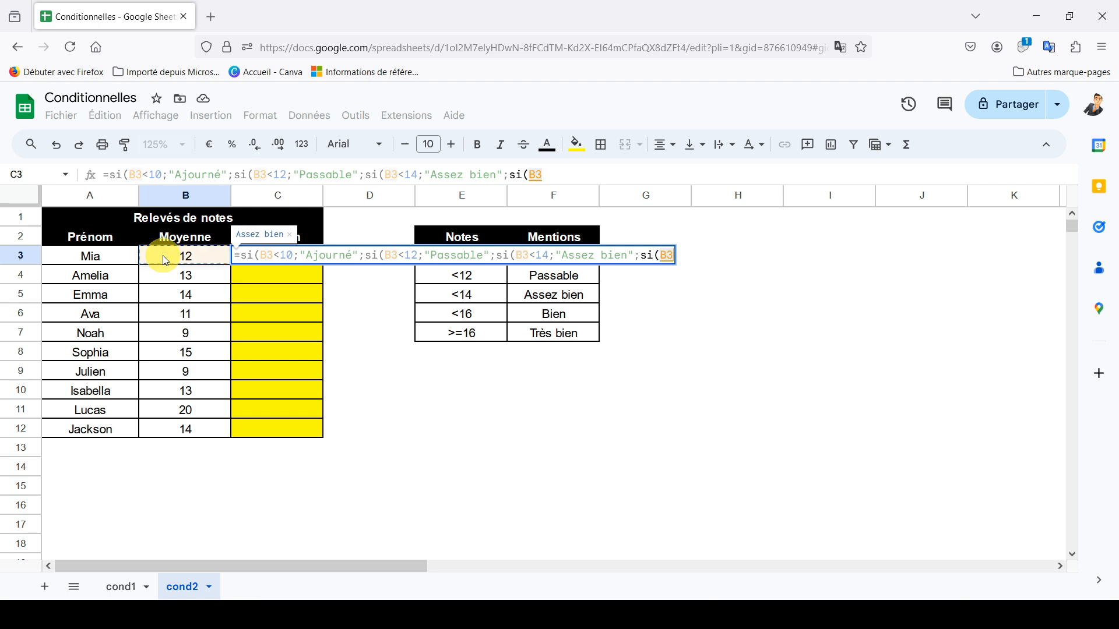
text(<16;)
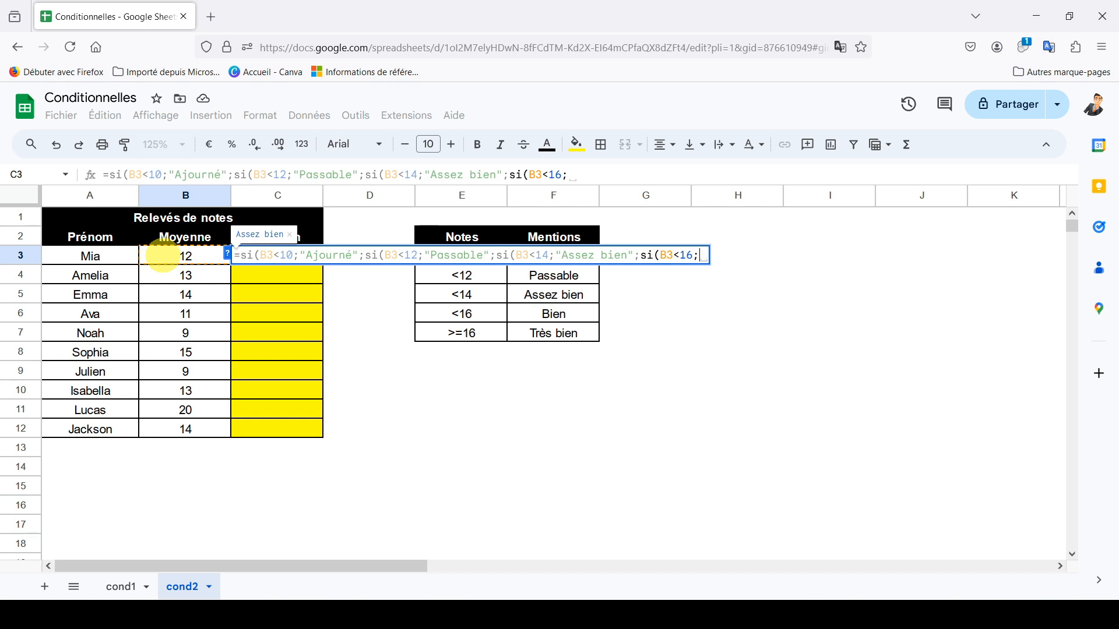
text("Bien")
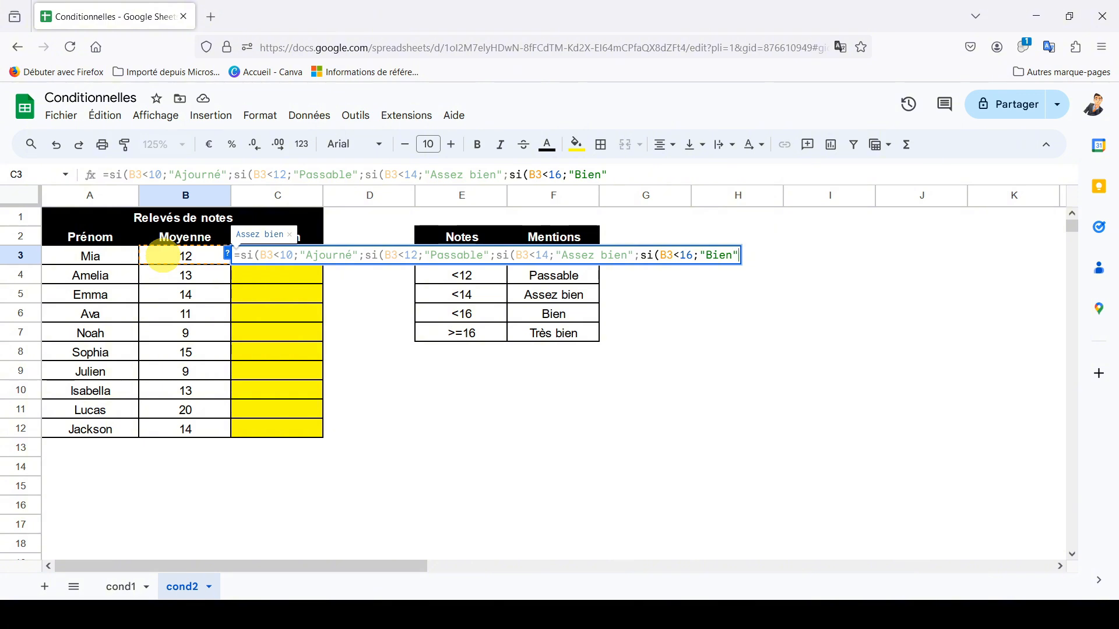
text(;)
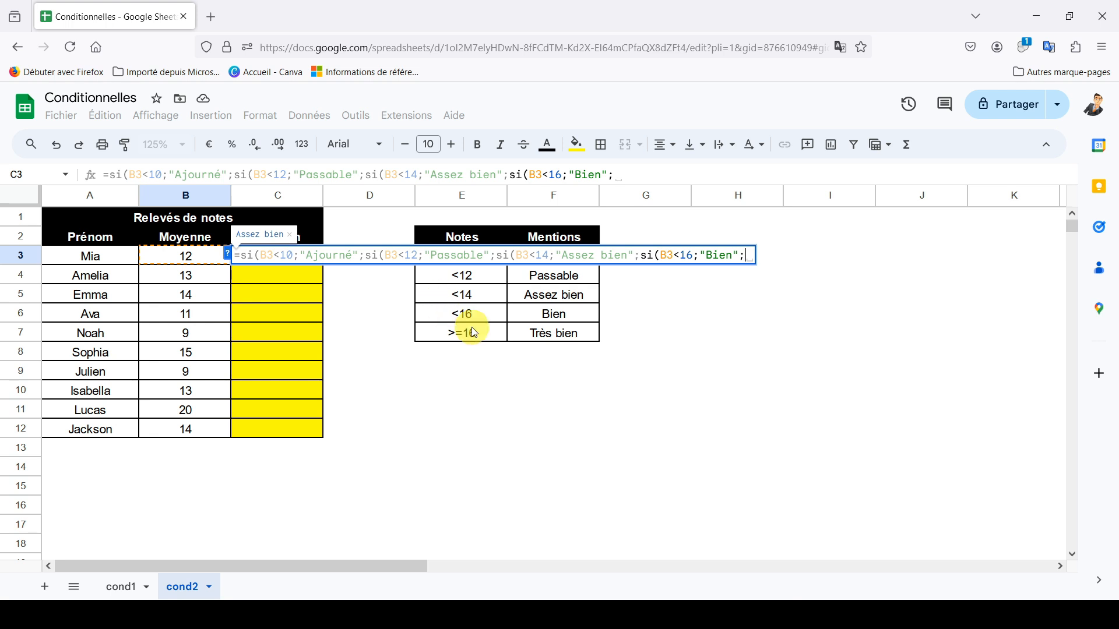
text(")
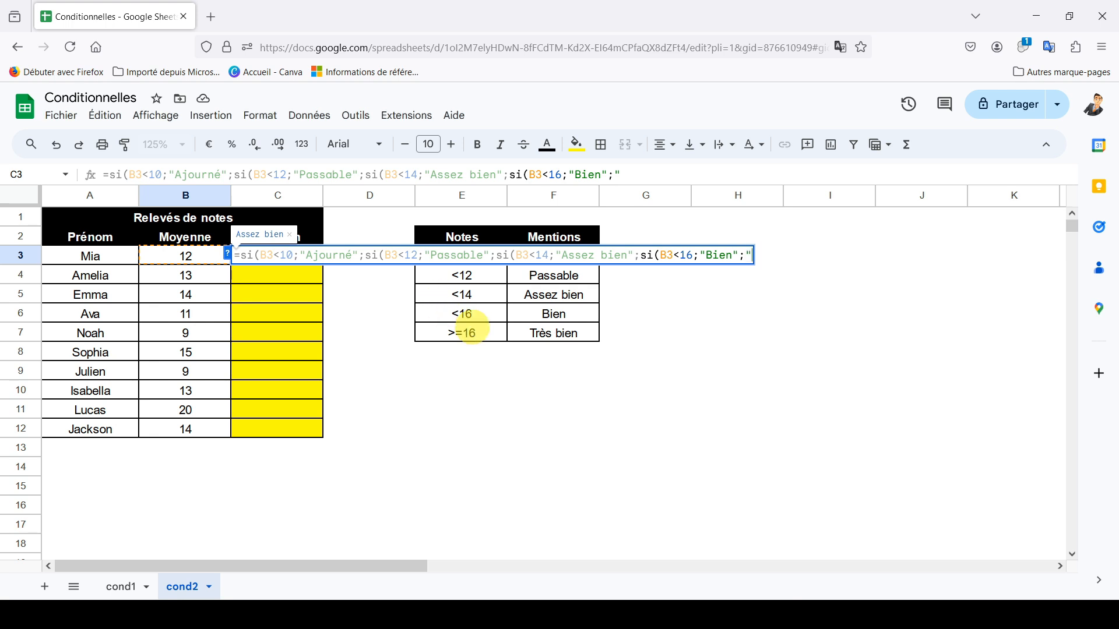
text(Très bien")
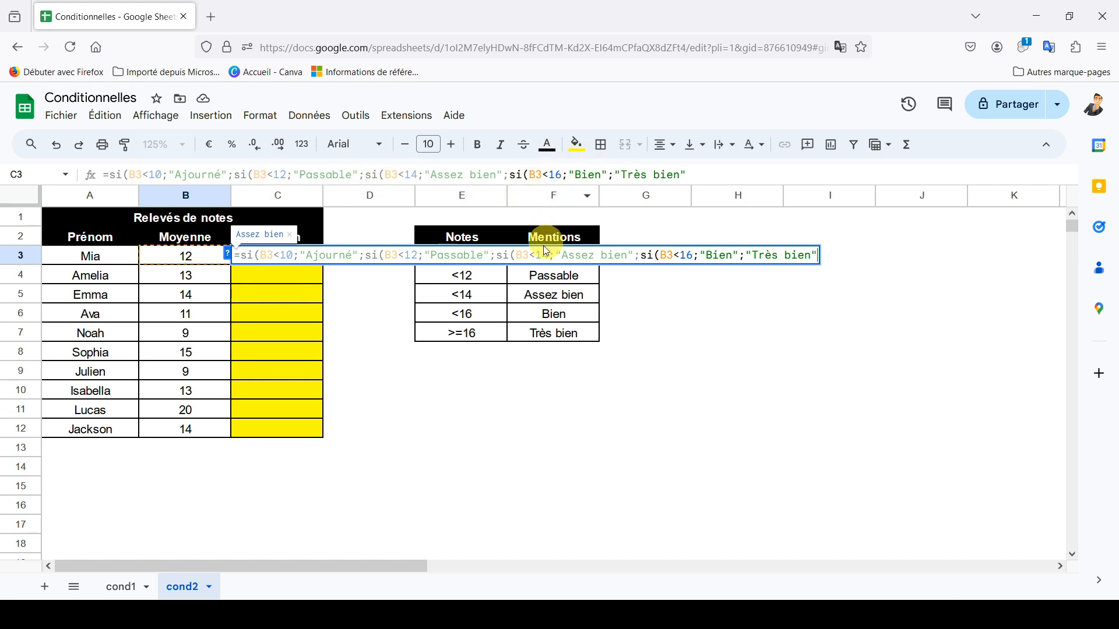
Close all four SI functions in C3, validate the formula, and accept the autofill suggestion for the remaining students.
text()))
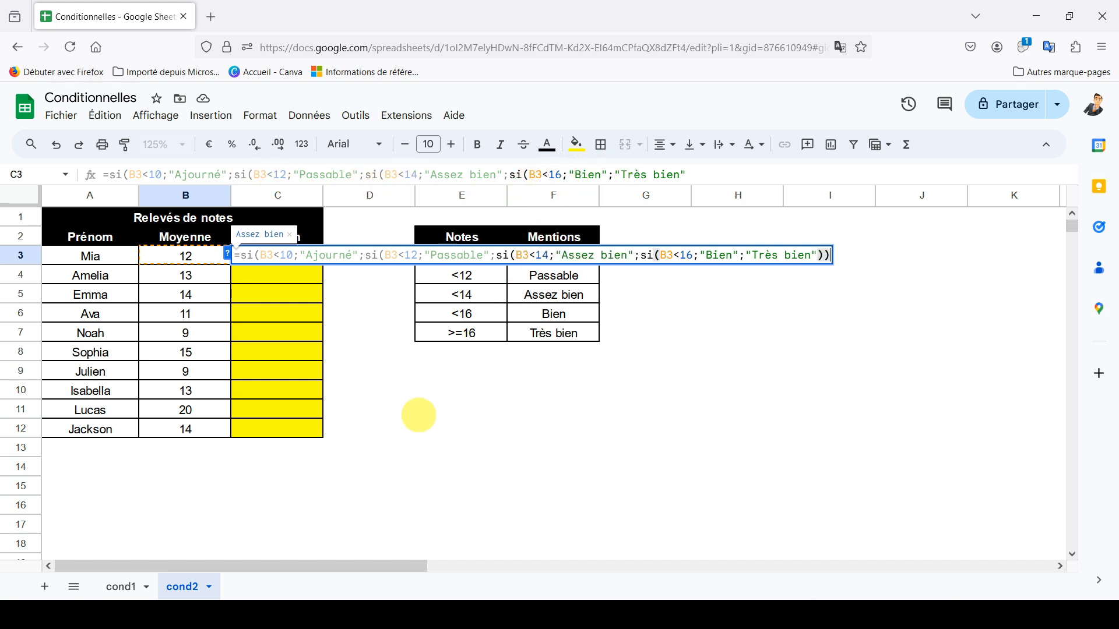
text()))
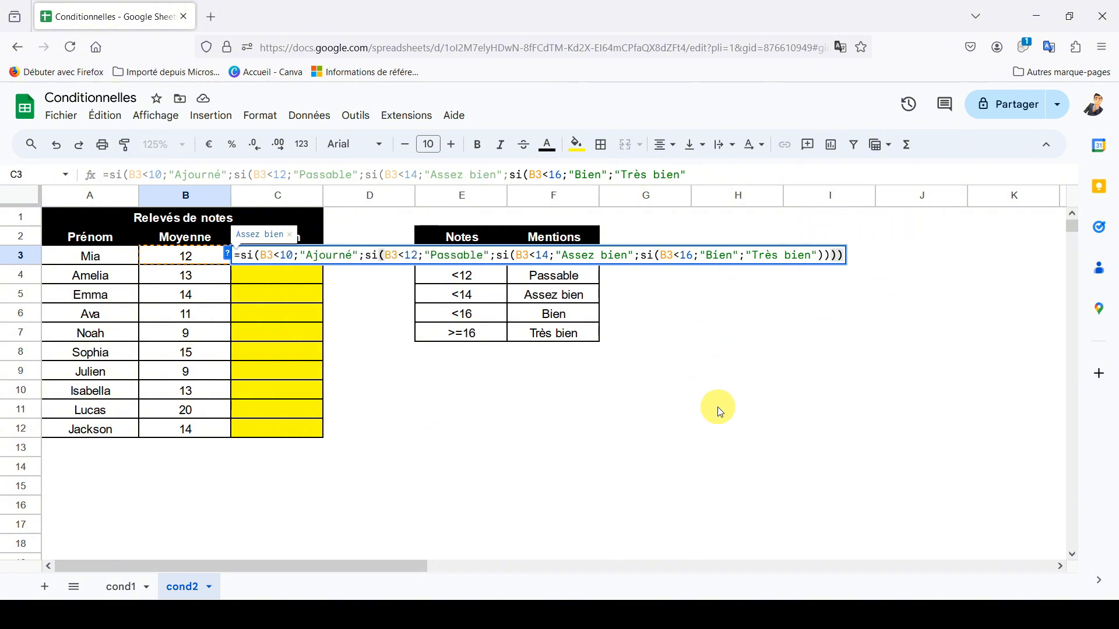
key(Return)
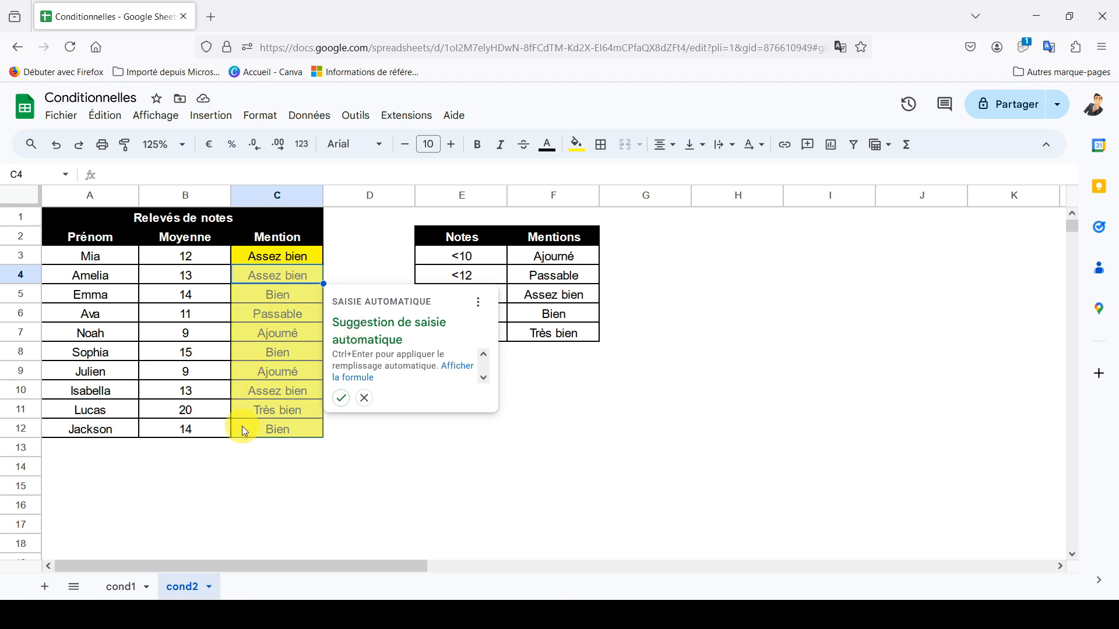
click(341, 399)
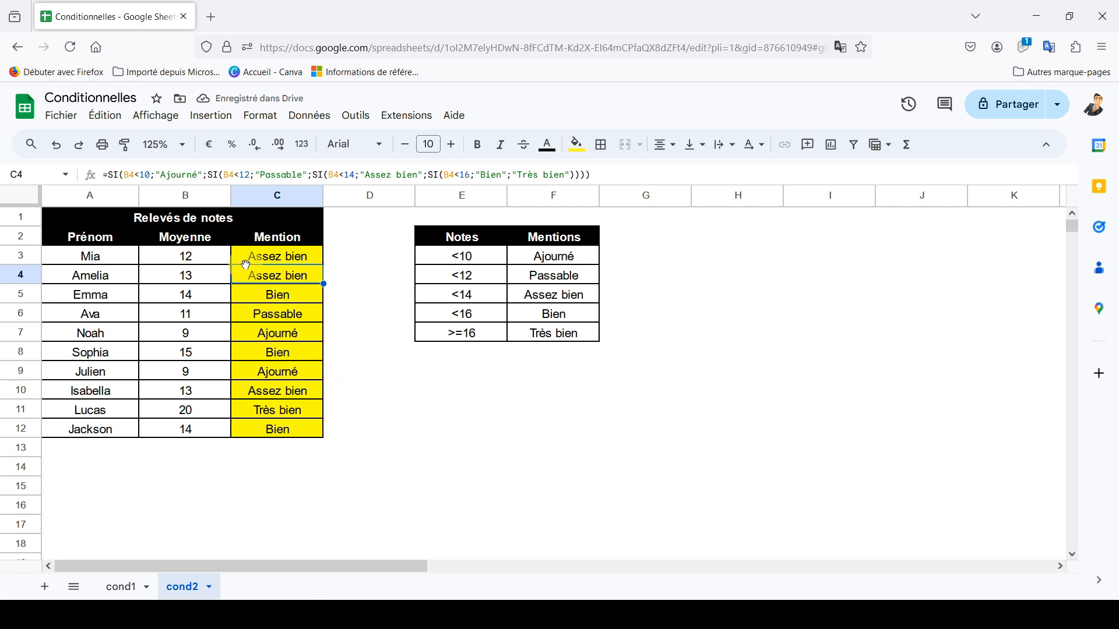
Check each student's mention in column C against the average in column B and the Notes/Mentions reference table, down to row 12.
click(182, 258)
click(216, 279)
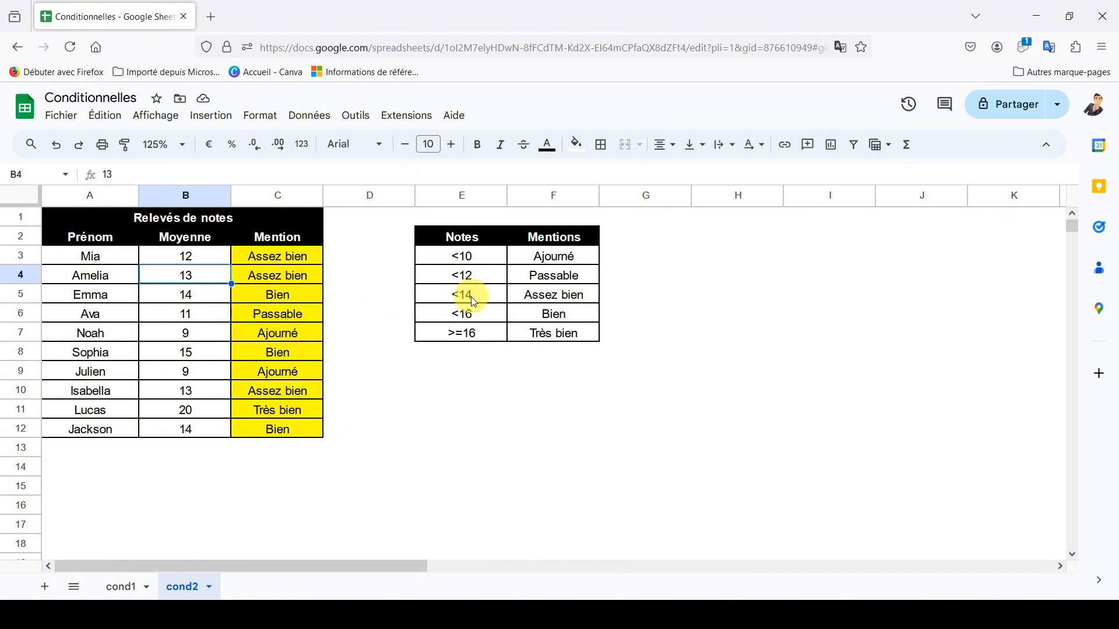
click(268, 294)
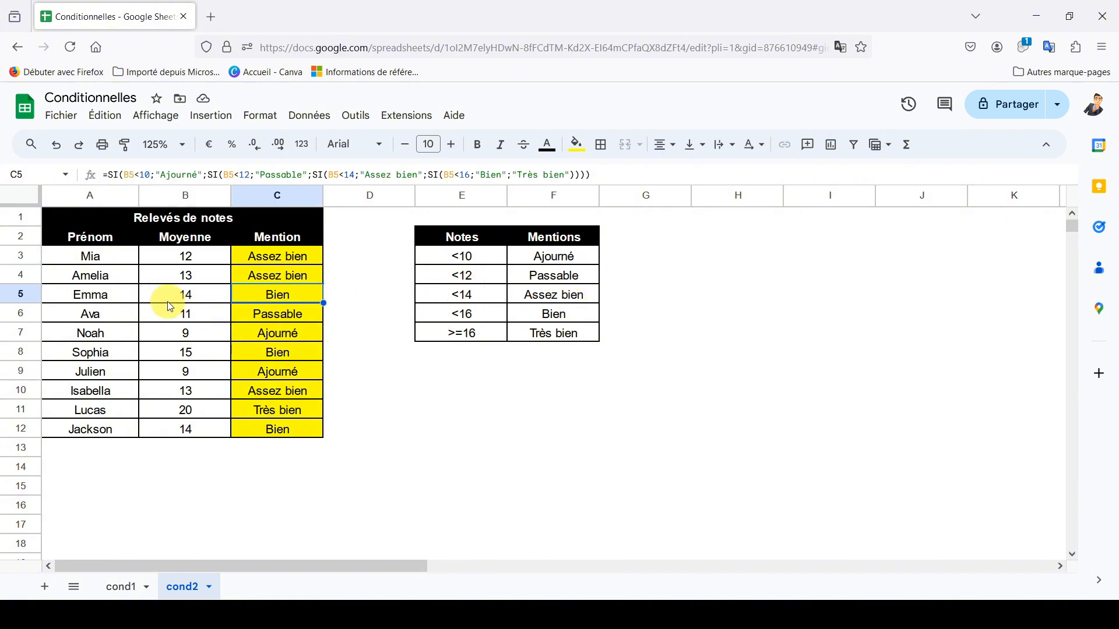
click(267, 318)
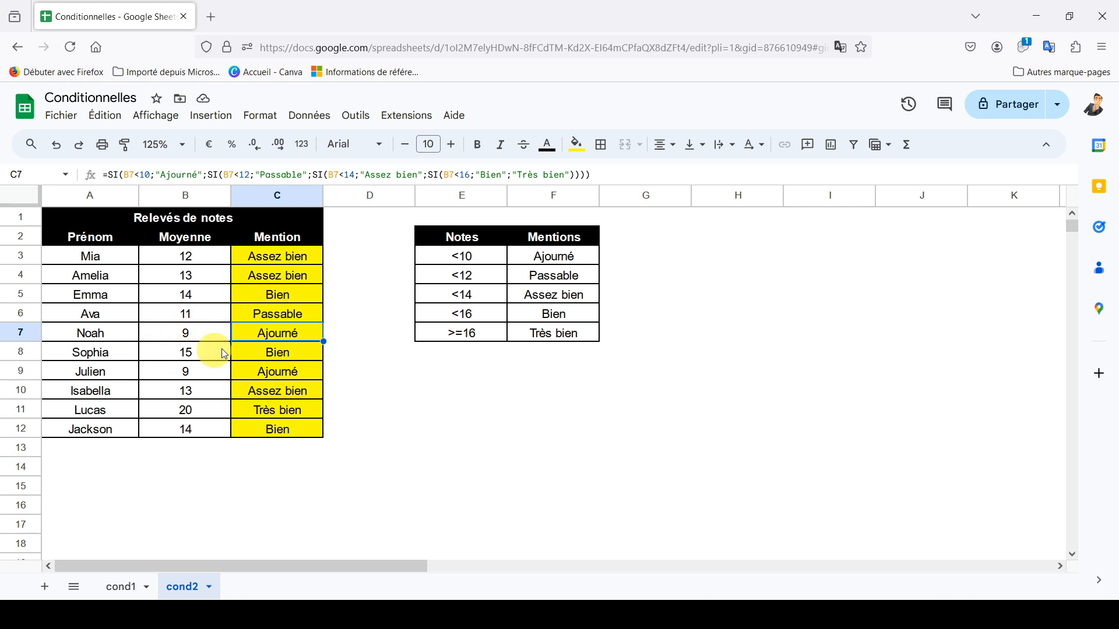
click(249, 351)
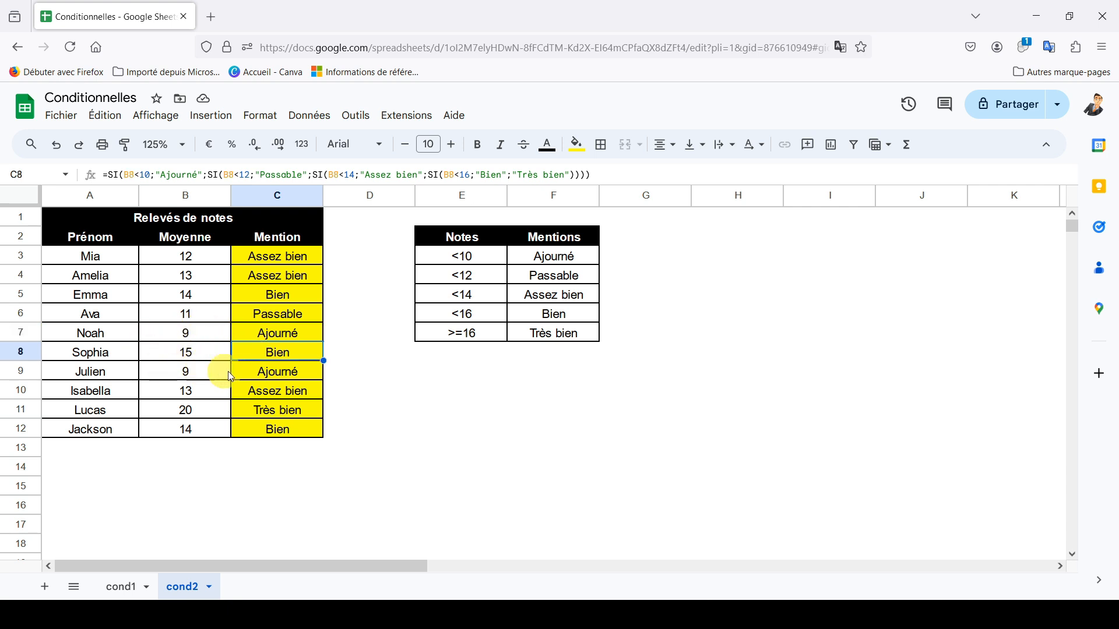
click(233, 375)
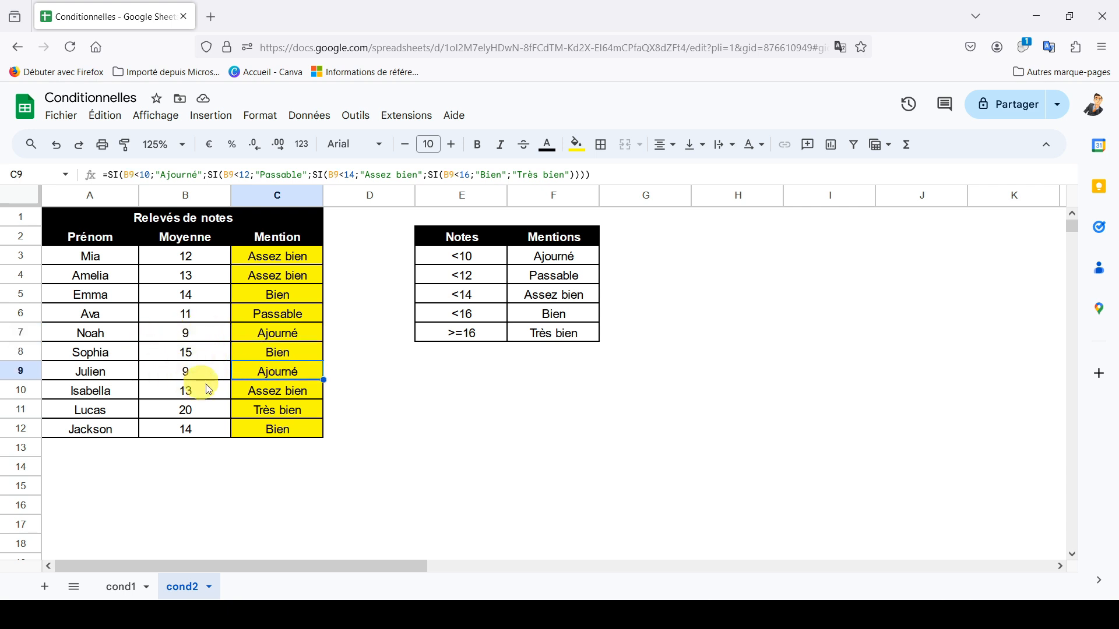
key(Down)
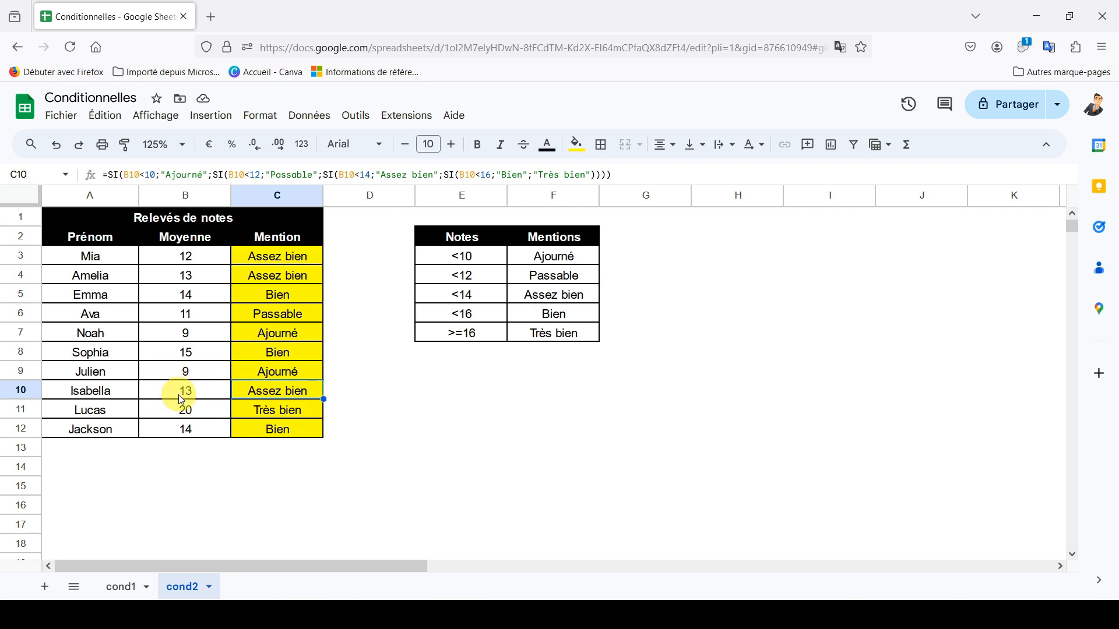
click(289, 415)
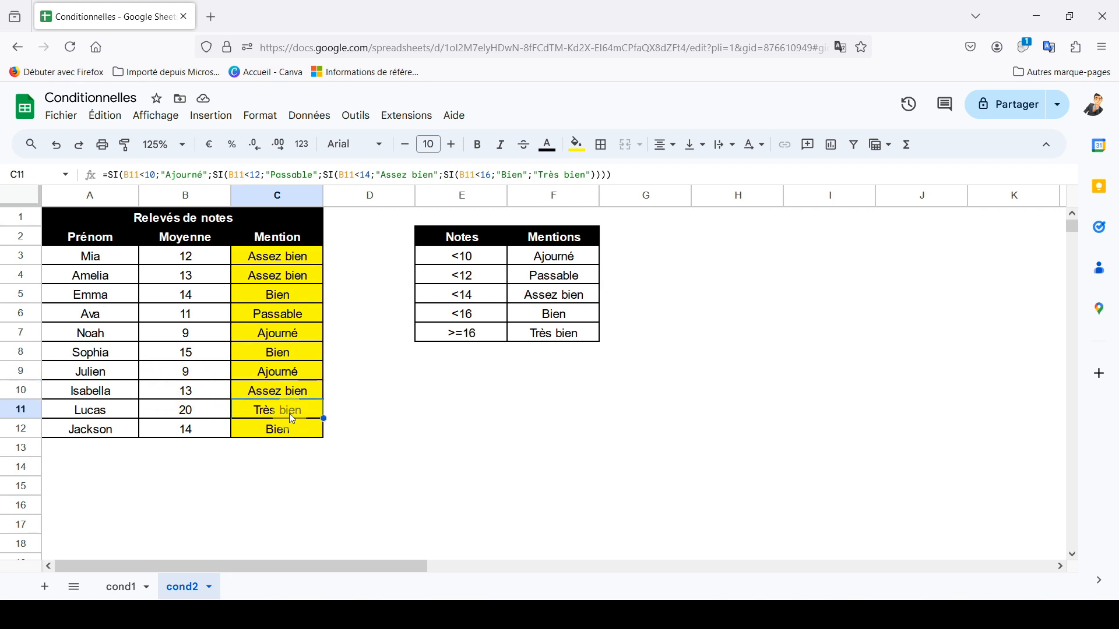
click(257, 429)
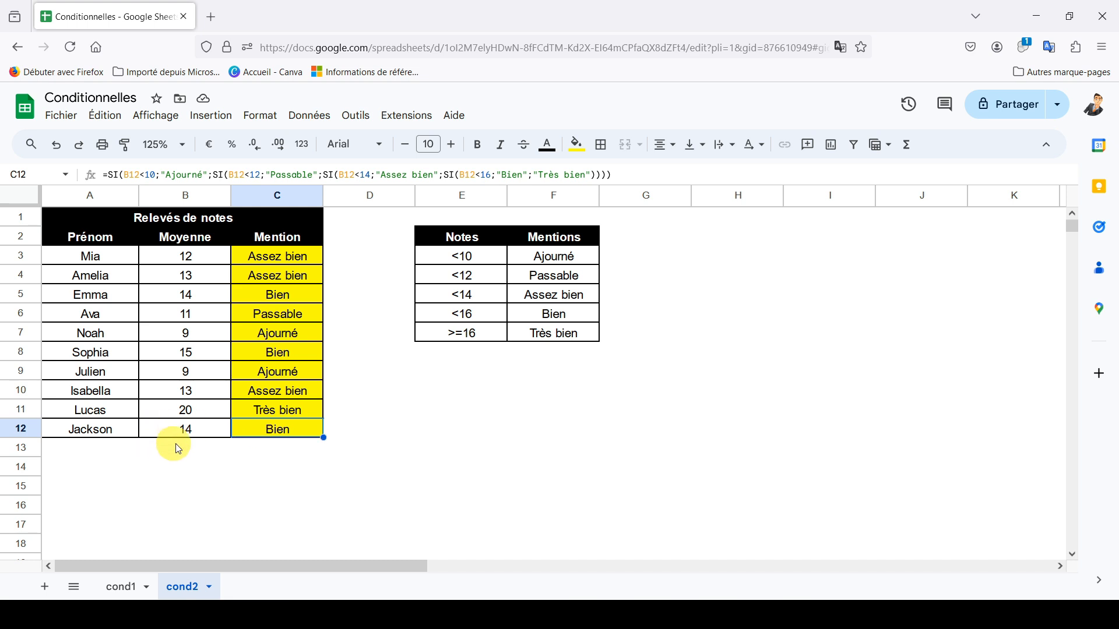